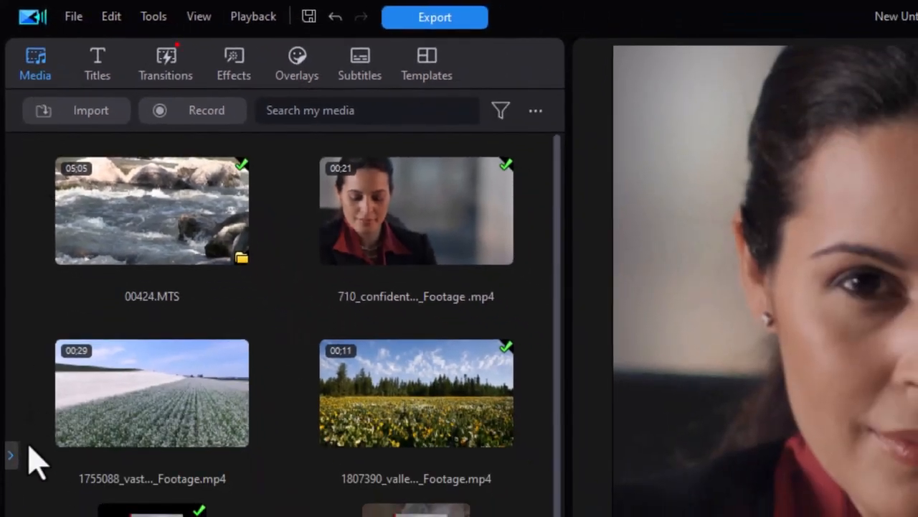
Show the media library categories, open Background Image and look through the Fabric backgrounds
{"action": "left_click", "coordinate": [10, 455]}
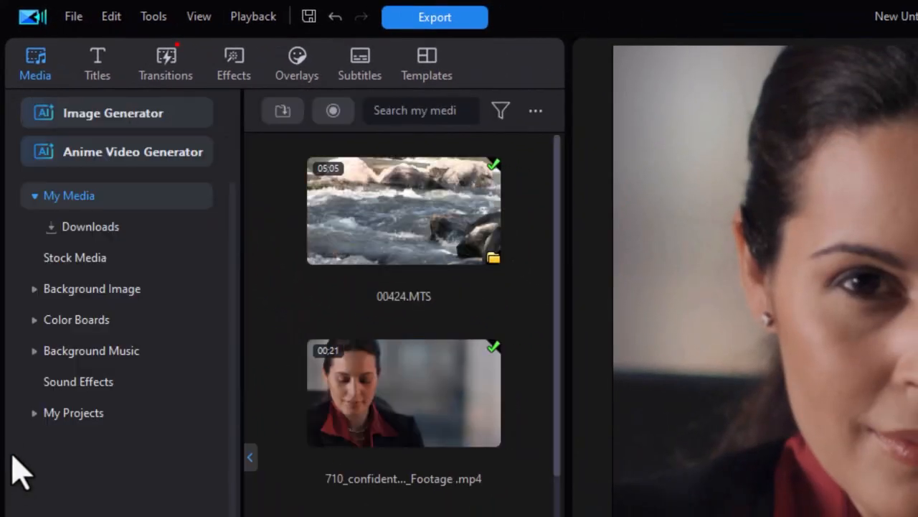
{"action": "left_click", "coordinate": [115, 293]}
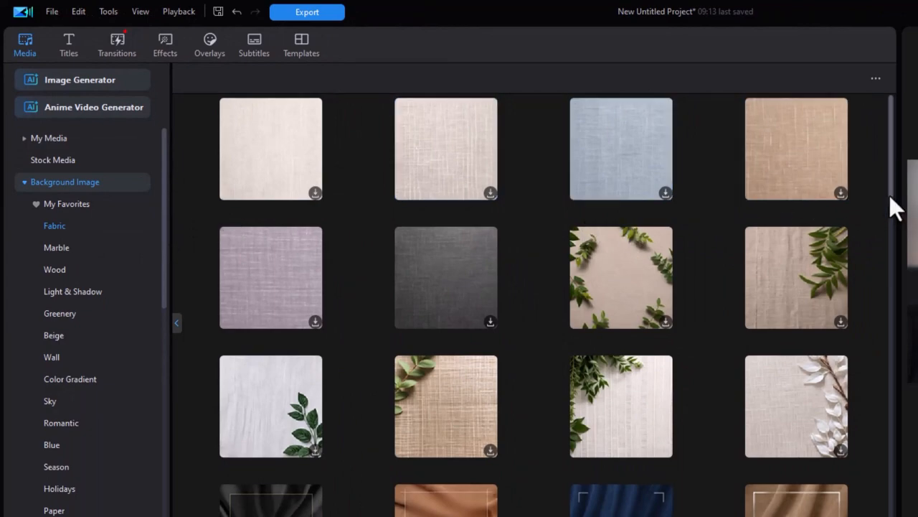
{"action": "scroll", "coordinate": [890, 201], "scroll_direction": "down", "scroll_amount": 8}
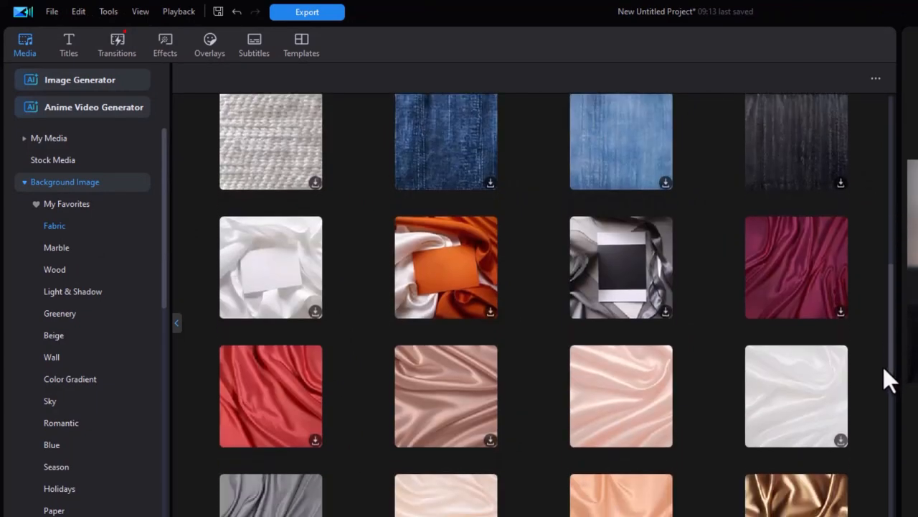
{"action": "scroll", "coordinate": [868, 390], "scroll_direction": "down", "scroll_amount": 5}
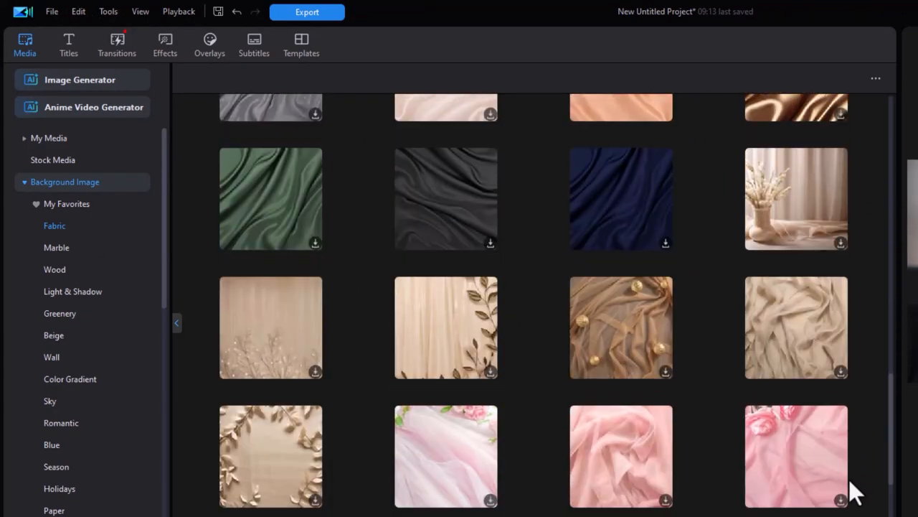
{"action": "scroll", "coordinate": [851, 506], "scroll_direction": "down", "scroll_amount": 1}
{"action": "scroll", "coordinate": [835, 430], "scroll_direction": "up", "scroll_amount": 3}
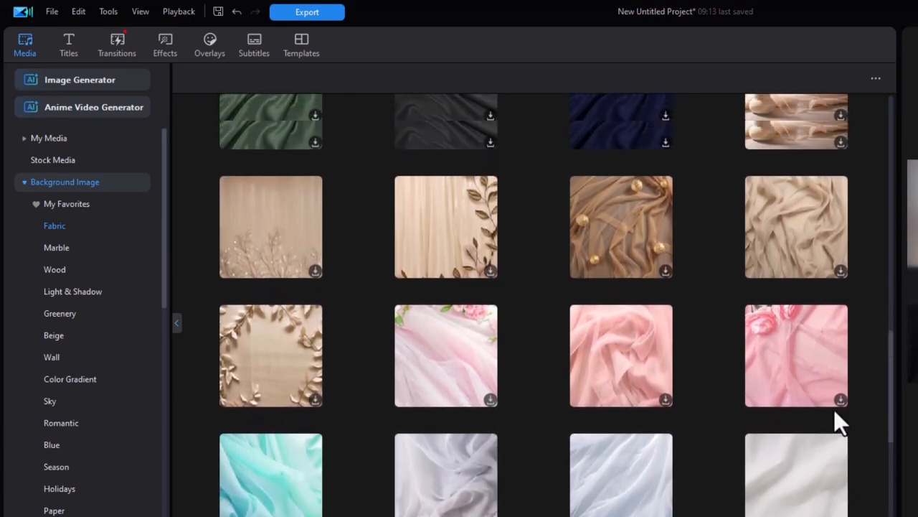
{"action": "scroll", "coordinate": [830, 365], "scroll_direction": "up", "scroll_amount": 3}
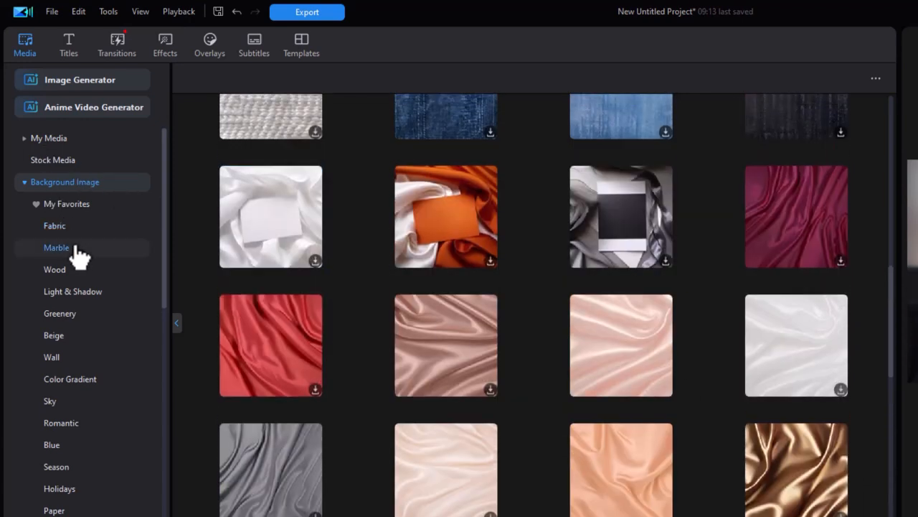
Look through the Marble and Wood background image collections
{"action": "left_click", "coordinate": [76, 249]}
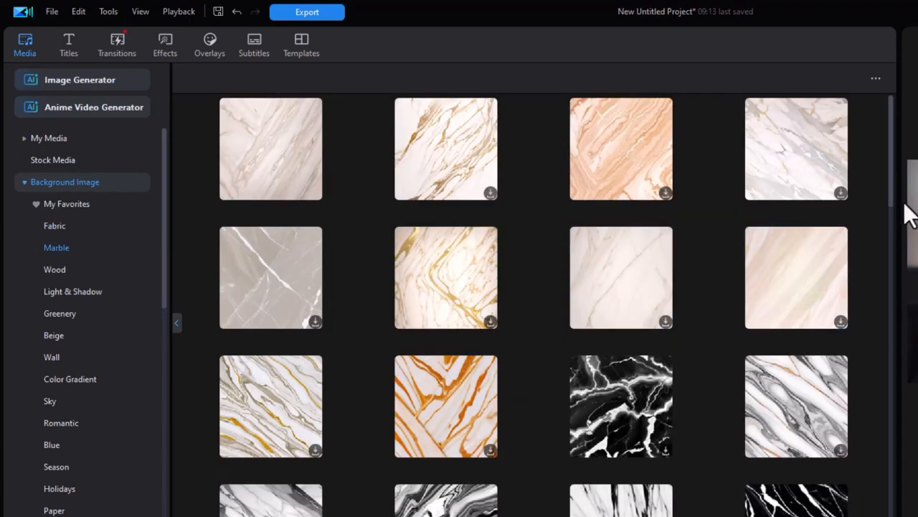
{"action": "left_click_drag", "start_coordinate": [889, 199], "coordinate": [876, 469]}
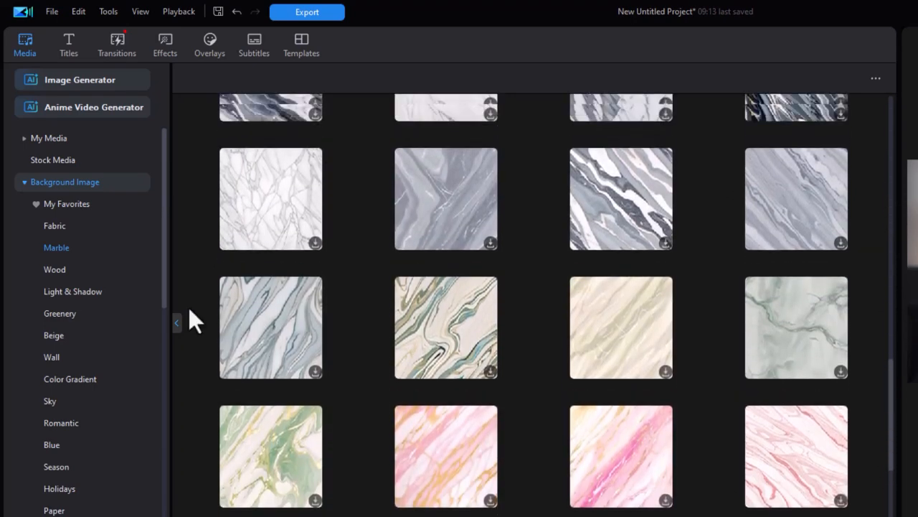
{"action": "left_click", "coordinate": [56, 270]}
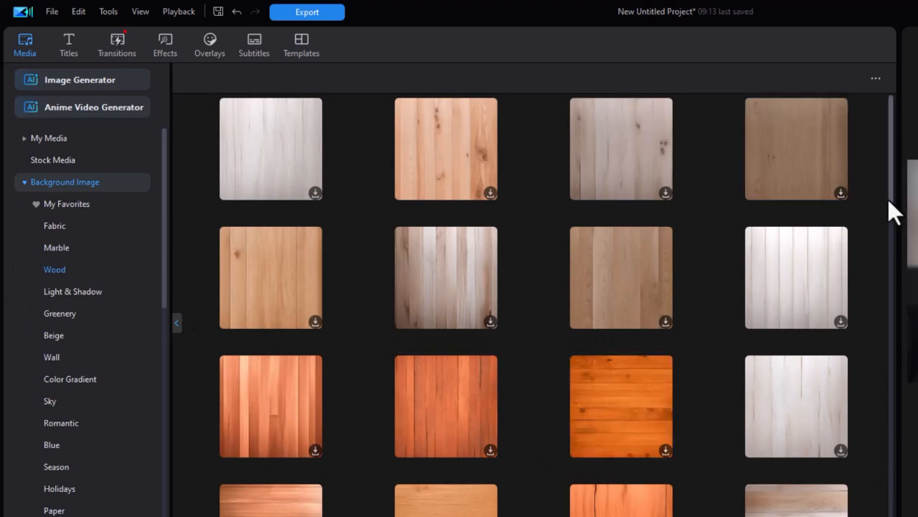
{"action": "left_click_drag", "start_coordinate": [888, 199], "coordinate": [877, 516]}
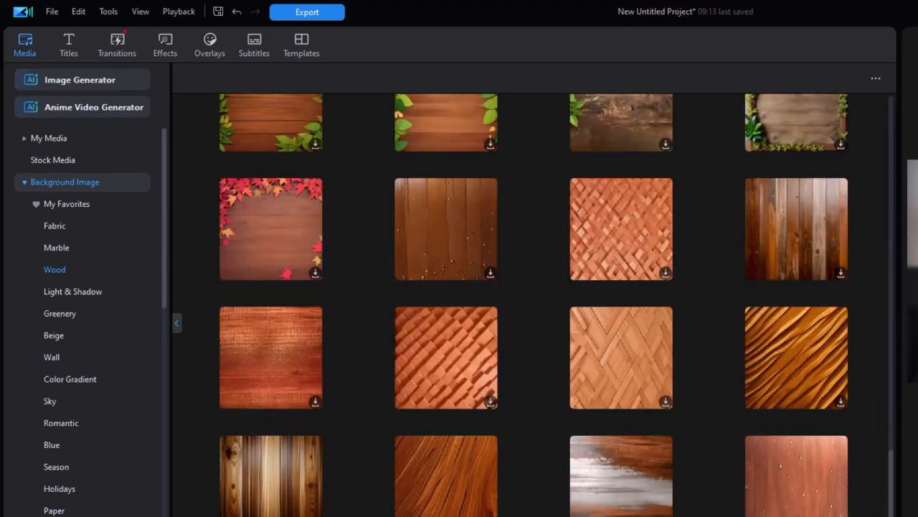
Look through the Light & Shadow, Greenery and Beige background image collections
{"action": "left_click", "coordinate": [79, 294]}
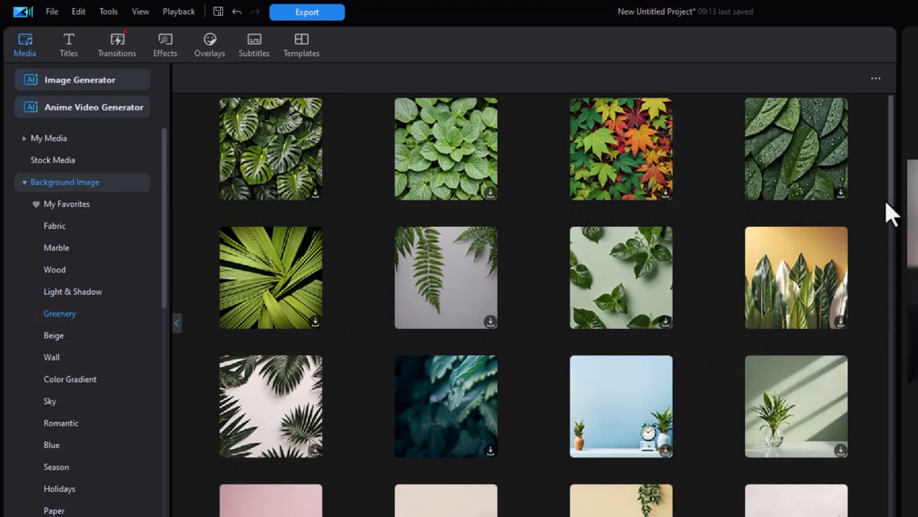
{"action": "left_click_drag", "start_coordinate": [891, 189], "coordinate": [854, 464]}
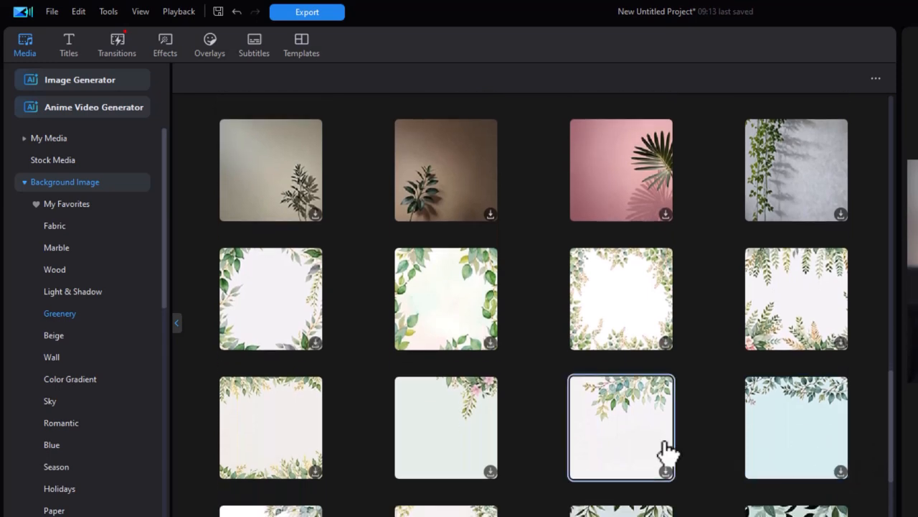
{"action": "left_click", "coordinate": [55, 336]}
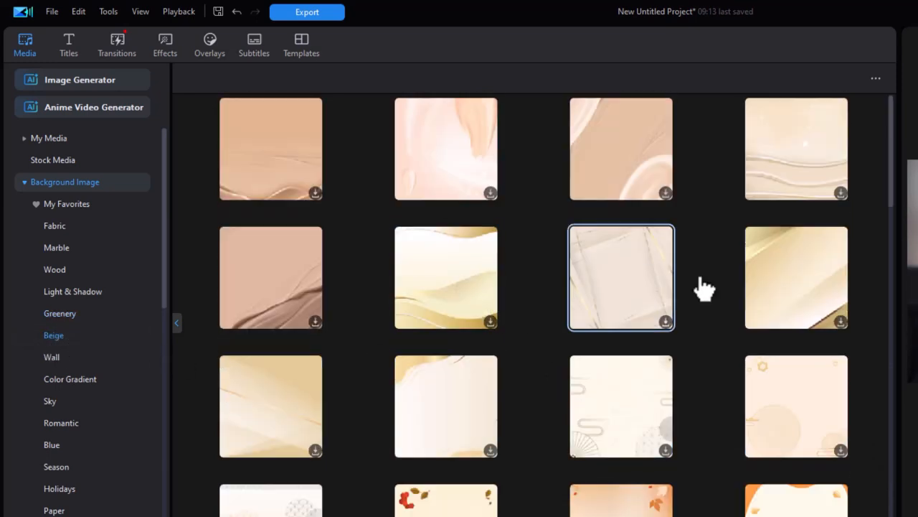
{"action": "left_click_drag", "start_coordinate": [890, 192], "coordinate": [837, 498]}
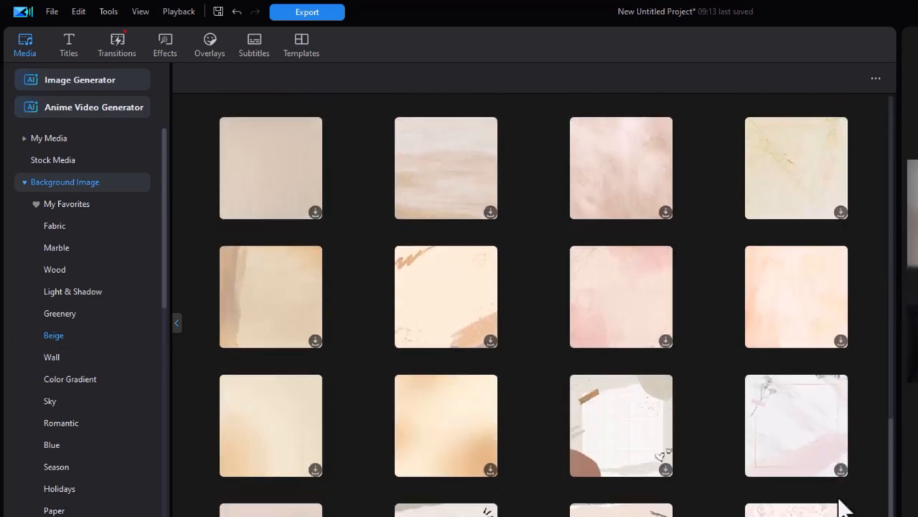
Look through the Wall, Color Gradient and Sky background image collections
{"action": "left_click", "coordinate": [67, 360]}
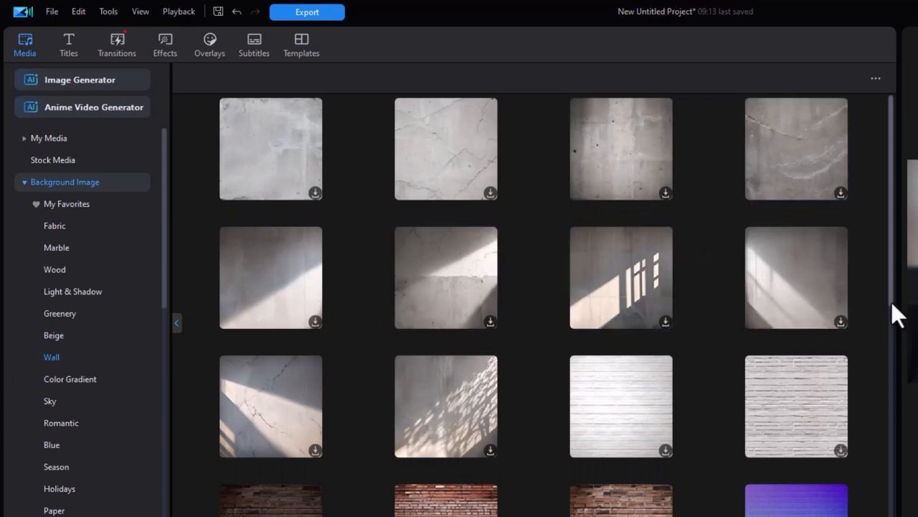
{"action": "scroll", "coordinate": [889, 373], "scroll_direction": "down", "scroll_amount": 1}
{"action": "scroll", "coordinate": [890, 474], "scroll_direction": "down", "scroll_amount": 5}
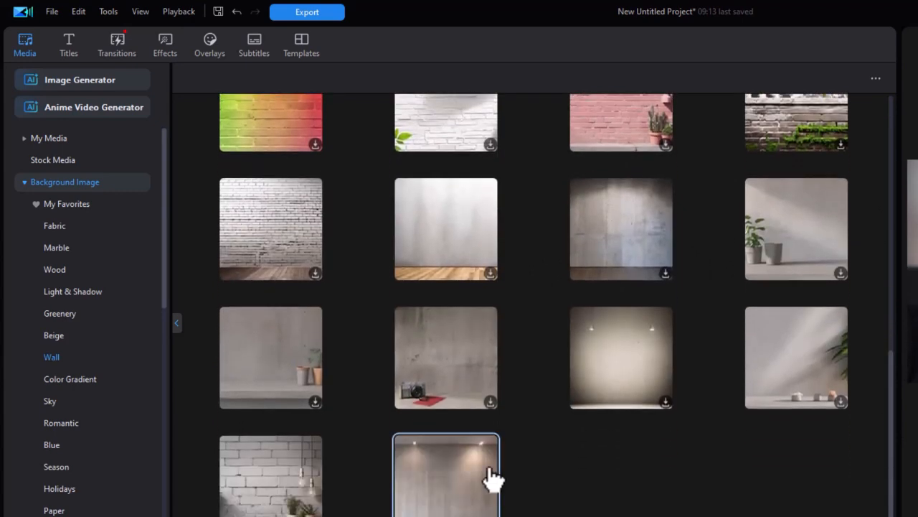
{"action": "left_click", "coordinate": [62, 390]}
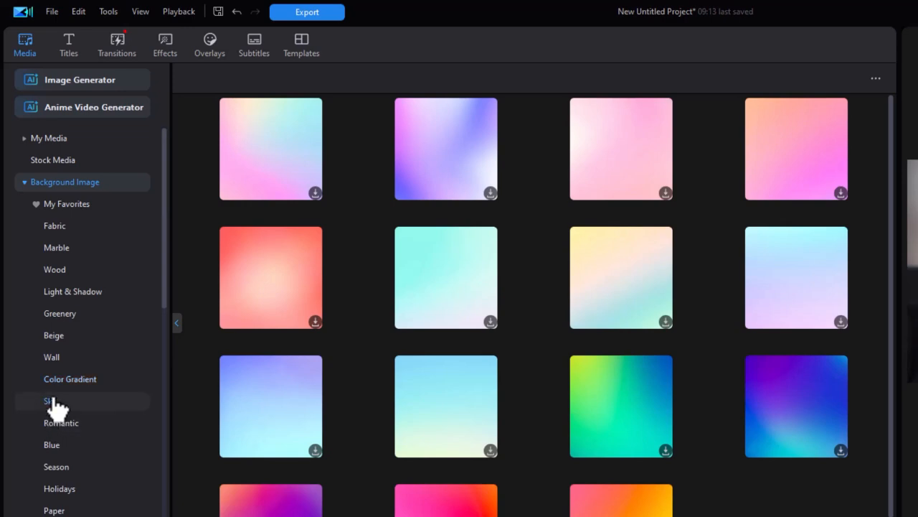
{"action": "left_click", "coordinate": [55, 400]}
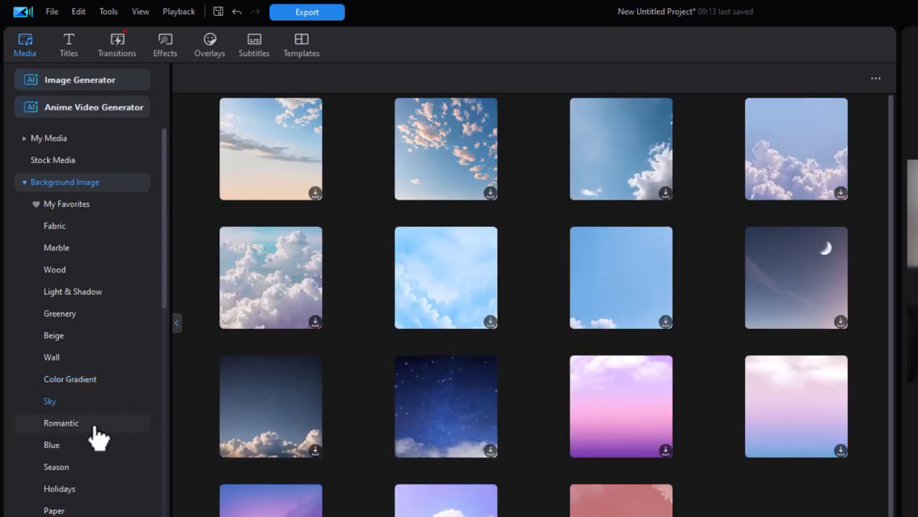
Look through the Romantic and Blue background image collections
{"action": "left_click", "coordinate": [61, 426]}
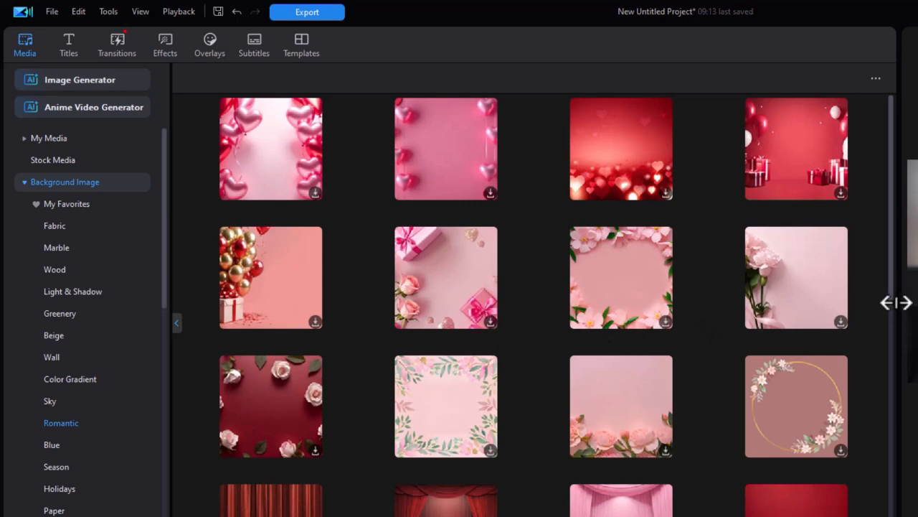
{"action": "scroll", "coordinate": [884, 419], "scroll_direction": "down", "scroll_amount": 2}
{"action": "scroll", "coordinate": [884, 419], "scroll_direction": "down", "scroll_amount": 10}
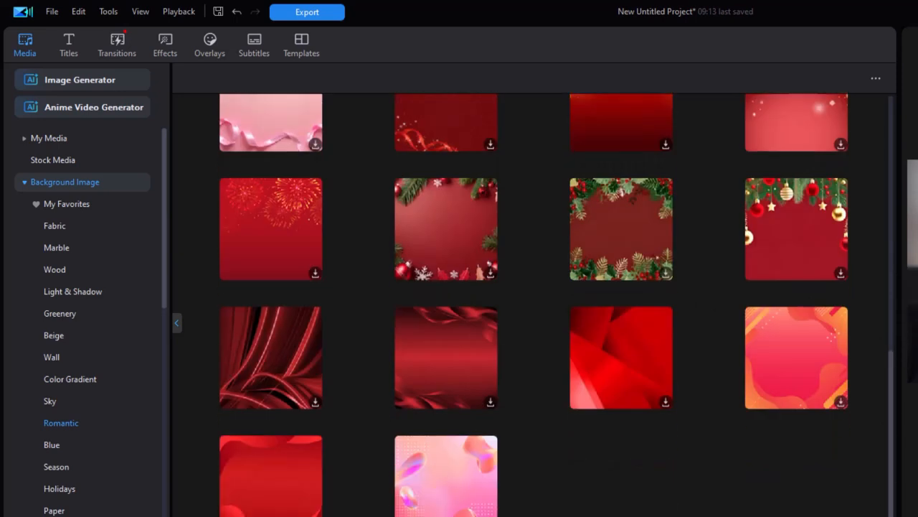
{"action": "left_click", "coordinate": [51, 445]}
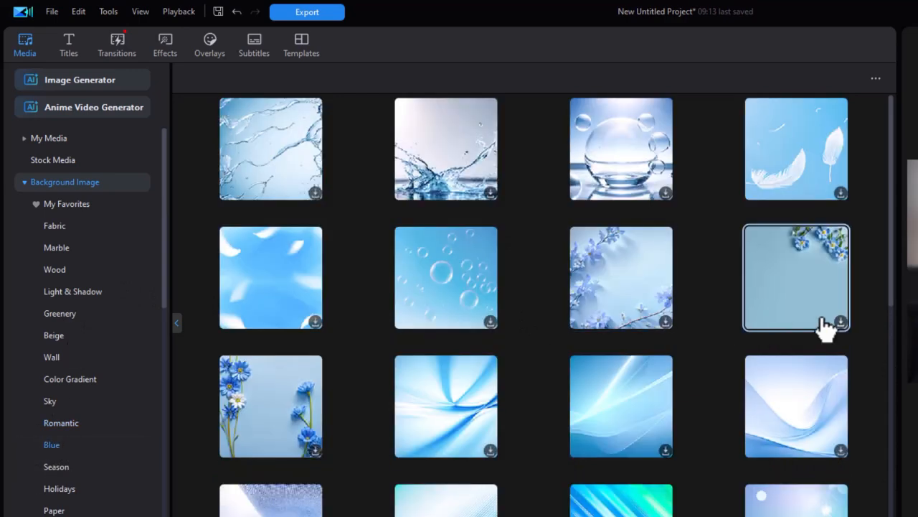
{"action": "scroll", "coordinate": [903, 387], "scroll_direction": "down", "scroll_amount": 3}
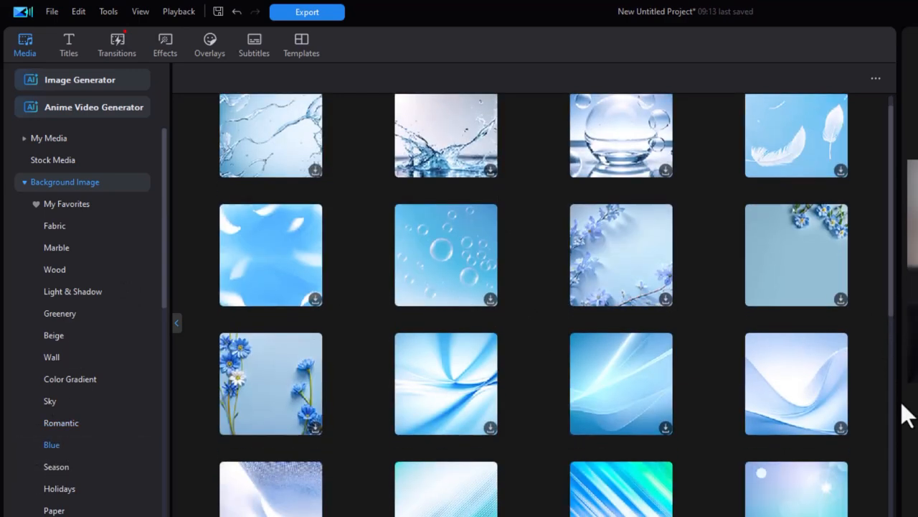
{"action": "scroll", "coordinate": [304, 373], "scroll_direction": "down", "scroll_amount": 4}
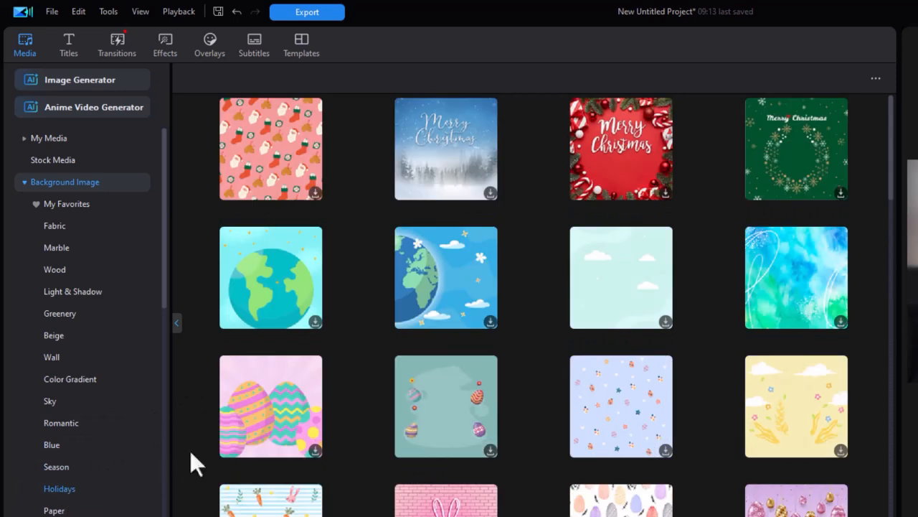
Look through the Paper and Black background image collections further down the category list
{"action": "left_click_drag", "start_coordinate": [165, 301], "coordinate": [164, 400]}
{"action": "scroll", "coordinate": [78, 322], "scroll_direction": "up", "scroll_amount": 1}
{"action": "left_click", "coordinate": [77, 315]}
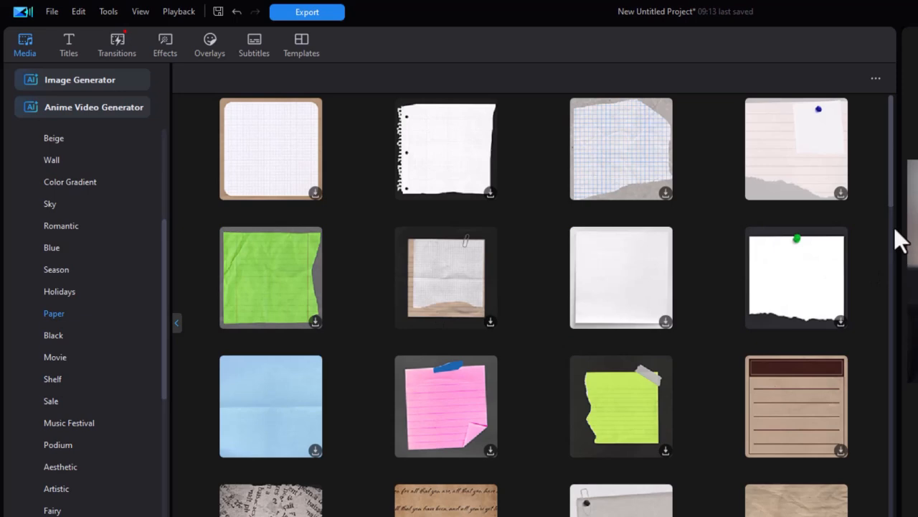
{"action": "left_click_drag", "start_coordinate": [890, 195], "coordinate": [875, 475]}
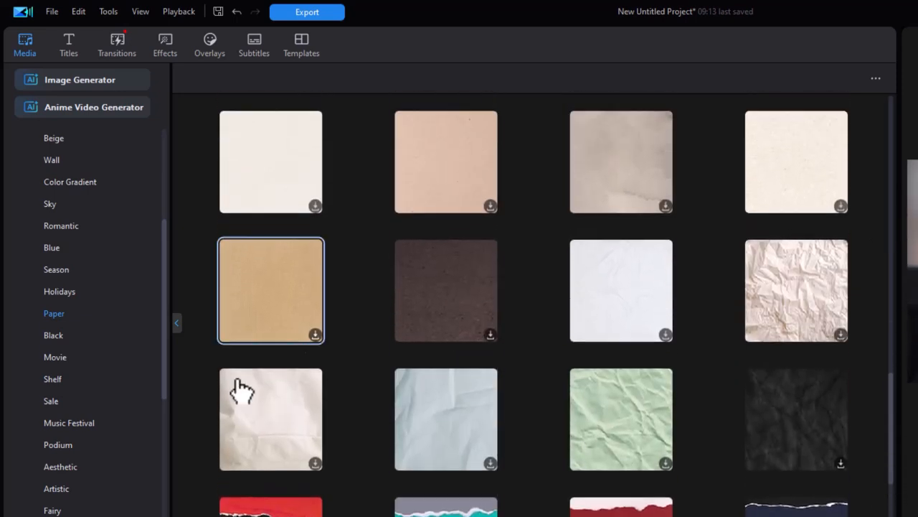
{"action": "left_click", "coordinate": [59, 335]}
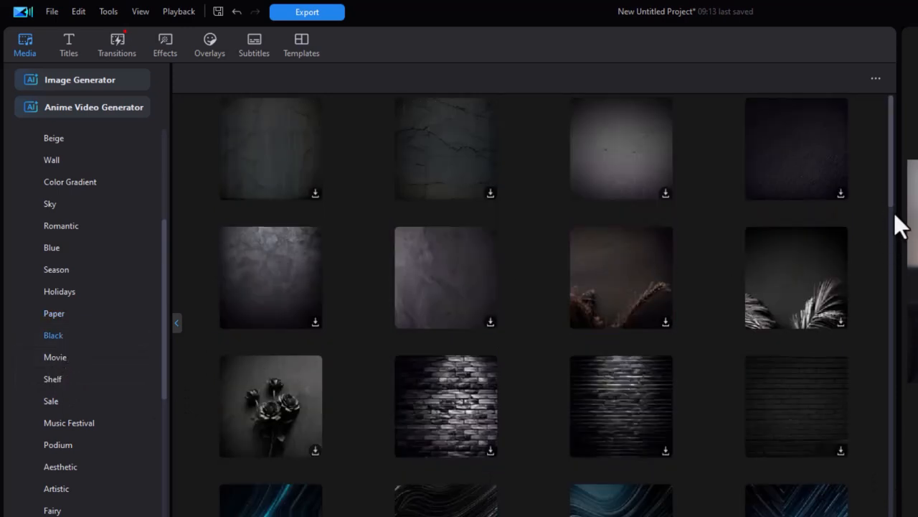
{"action": "left_click_drag", "start_coordinate": [890, 194], "coordinate": [900, 508]}
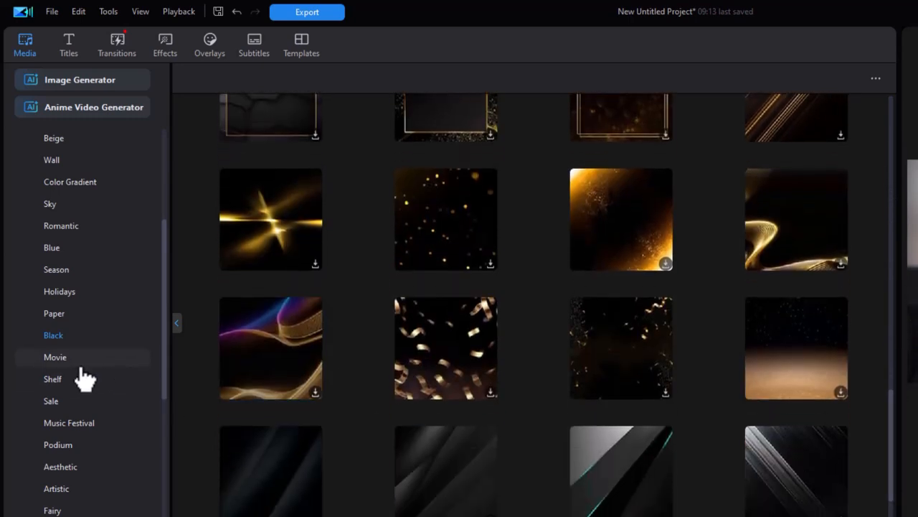
Look through the Movie background images and return to the start of the collection
{"action": "left_click", "coordinate": [83, 357]}
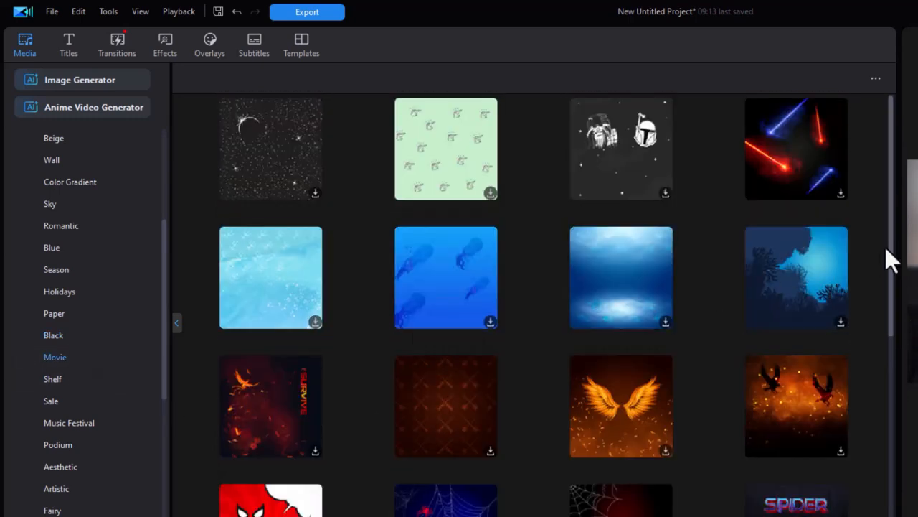
{"action": "scroll", "coordinate": [893, 445], "scroll_direction": "down", "scroll_amount": 5}
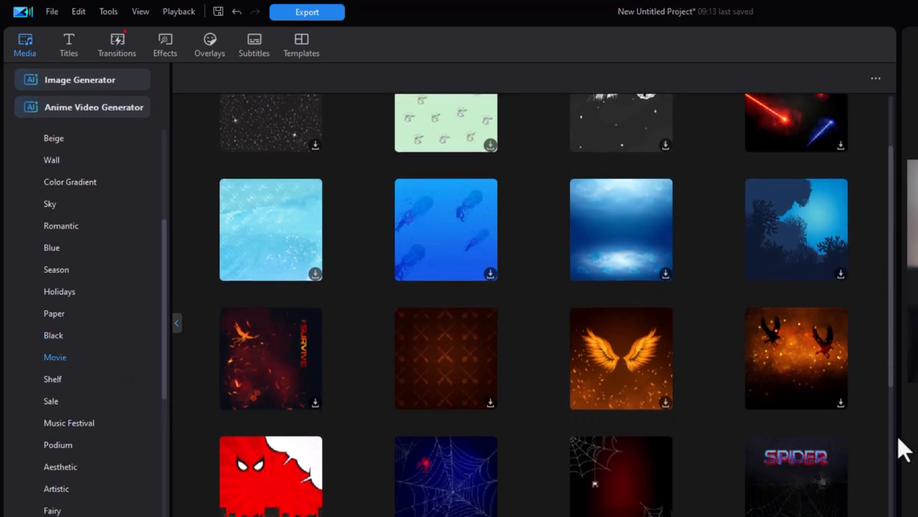
{"action": "scroll", "coordinate": [884, 506], "scroll_direction": "down", "scroll_amount": 1}
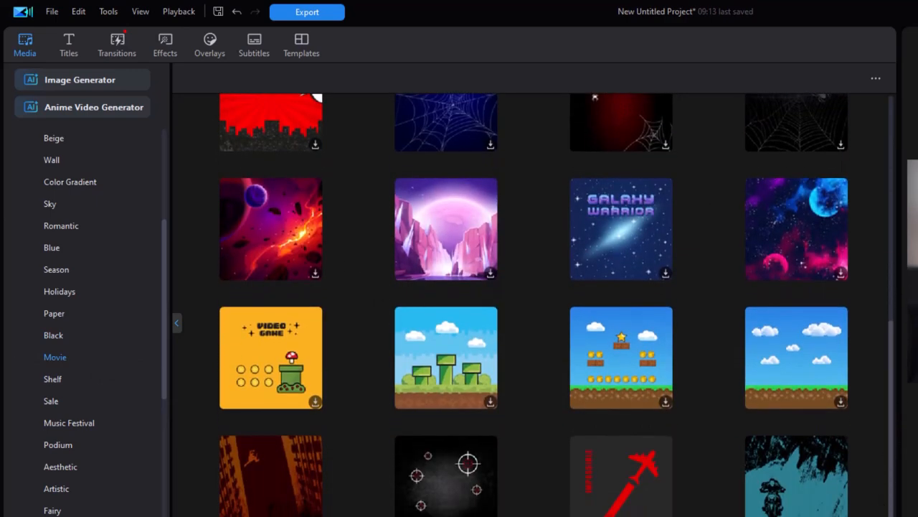
{"action": "scroll", "coordinate": [884, 404], "scroll_direction": "up", "scroll_amount": 6}
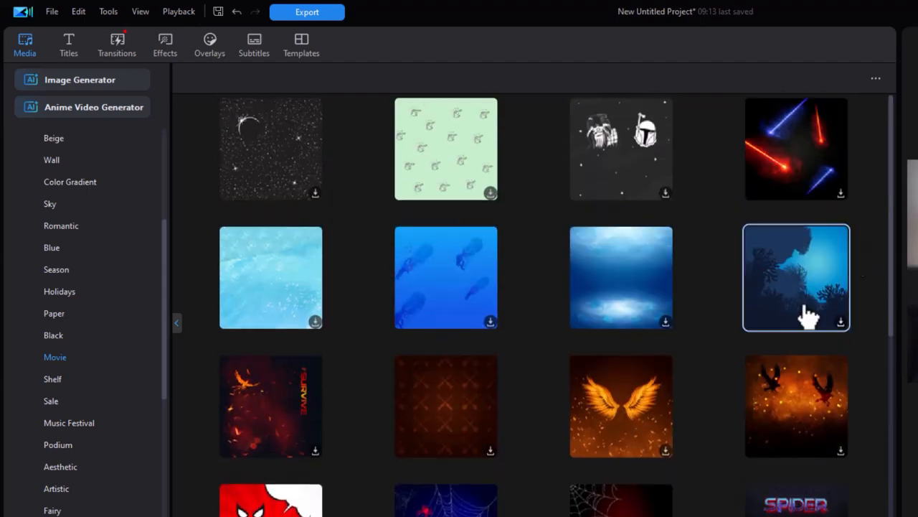
Look through the Shelf and Sale background image collections
{"action": "left_click", "coordinate": [52, 379]}
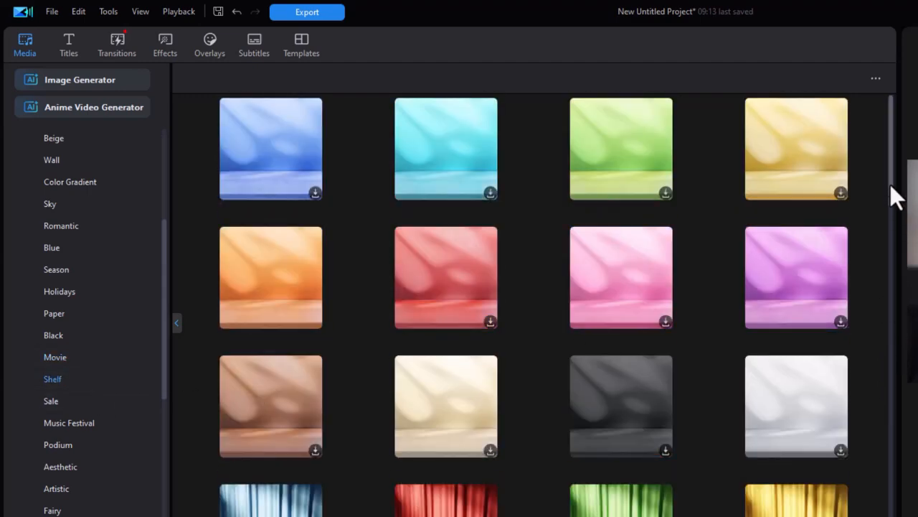
{"action": "left_click_drag", "start_coordinate": [889, 192], "coordinate": [856, 516]}
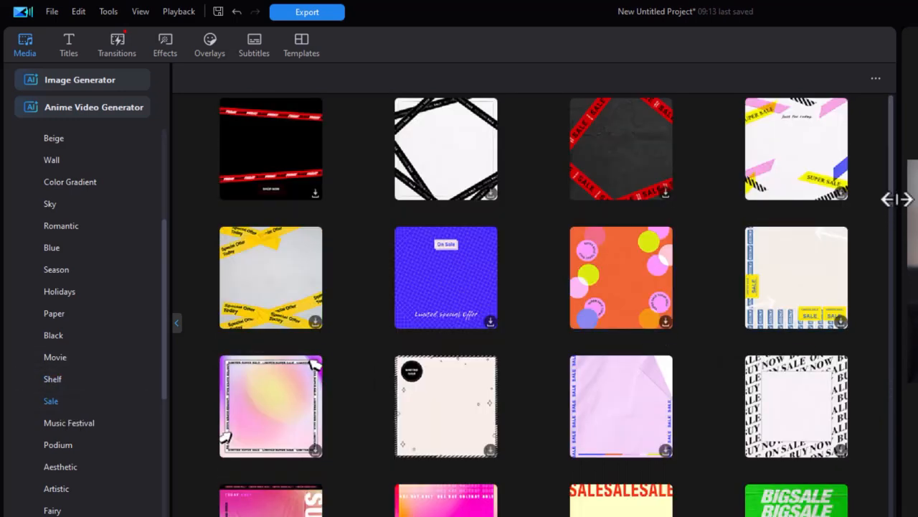
{"action": "scroll", "coordinate": [887, 467], "scroll_direction": "down", "scroll_amount": 15}
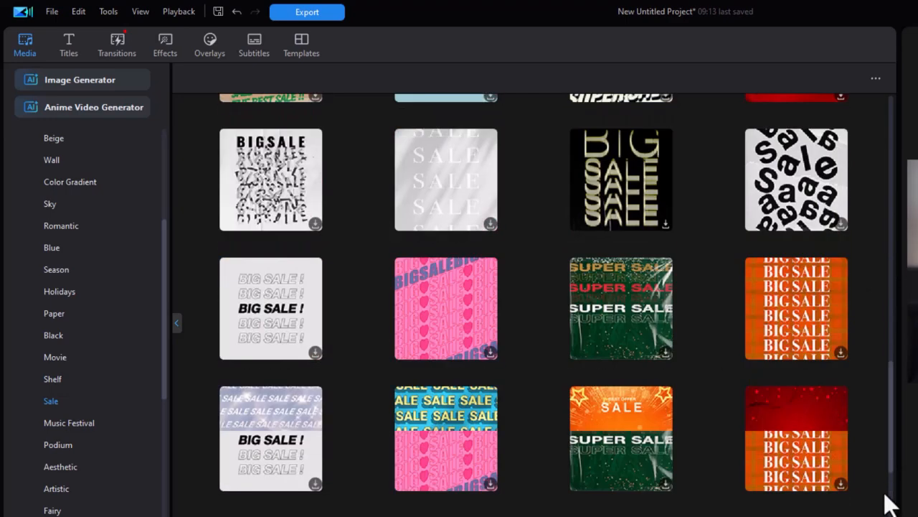
{"action": "scroll", "coordinate": [252, 443], "scroll_direction": "down", "scroll_amount": 1}
{"action": "scroll", "coordinate": [251, 442], "scroll_direction": "up", "scroll_amount": 1}
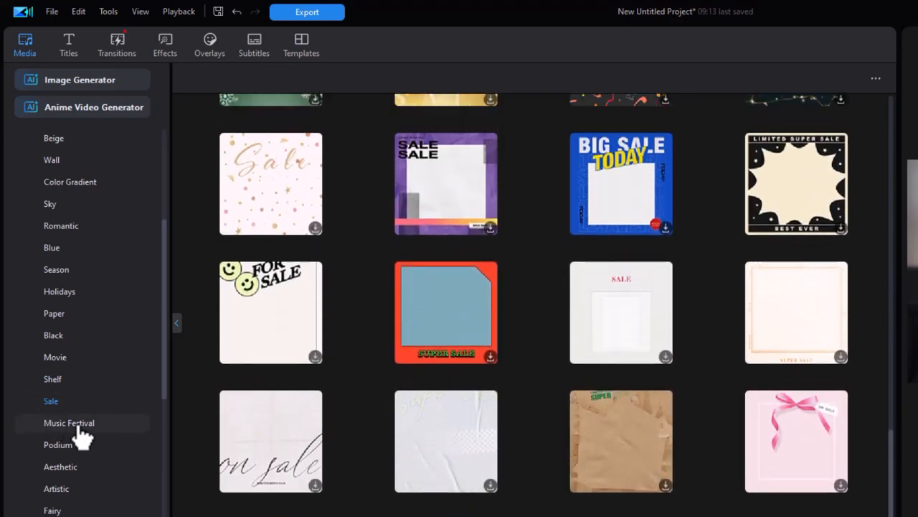
Look through the remaining background image collections, from Music Festival and Podium through Fairy, Love and Pattern to Pride
{"action": "left_click", "coordinate": [79, 424]}
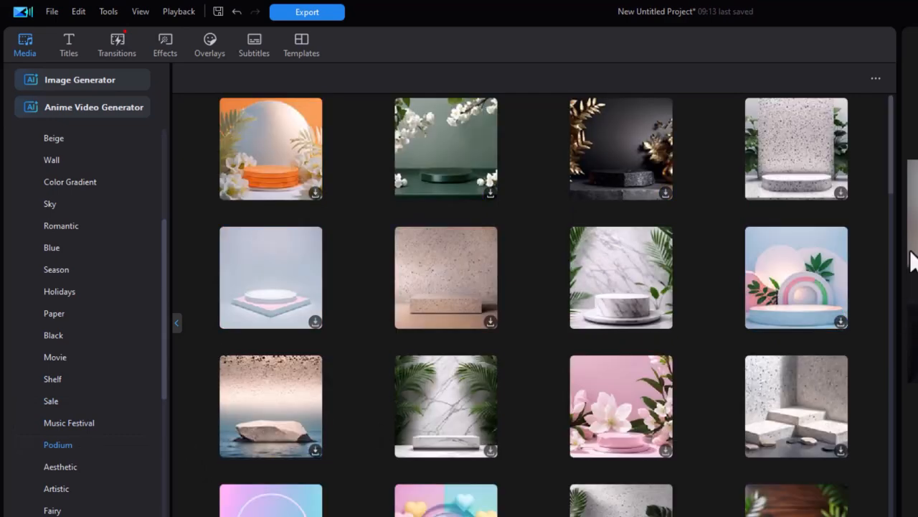
{"action": "left_click_drag", "start_coordinate": [896, 272], "coordinate": [879, 473]}
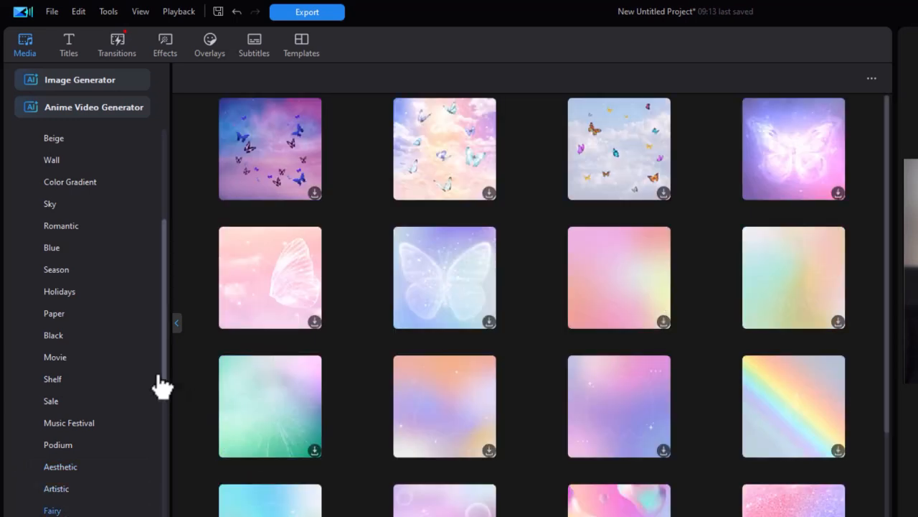
{"action": "left_click_drag", "start_coordinate": [161, 384], "coordinate": [164, 490]}
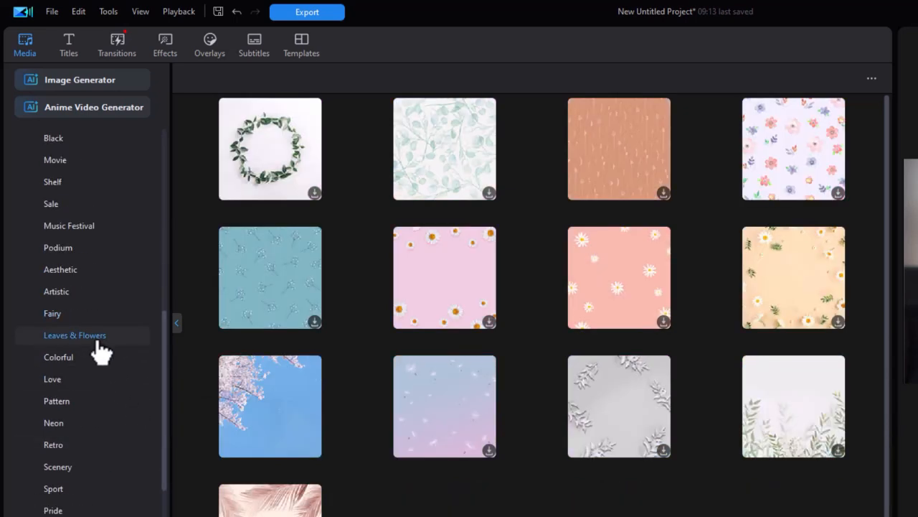
{"action": "left_click", "coordinate": [80, 364]}
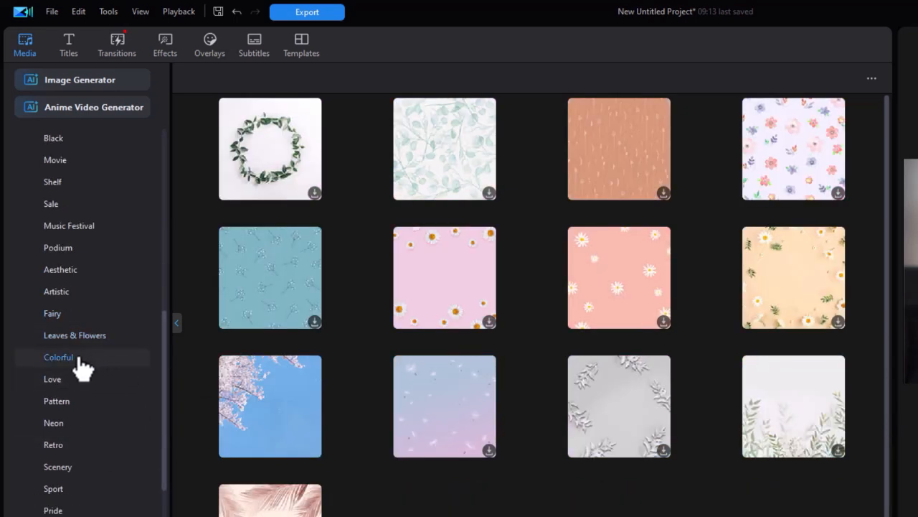
{"action": "left_click", "coordinate": [79, 389]}
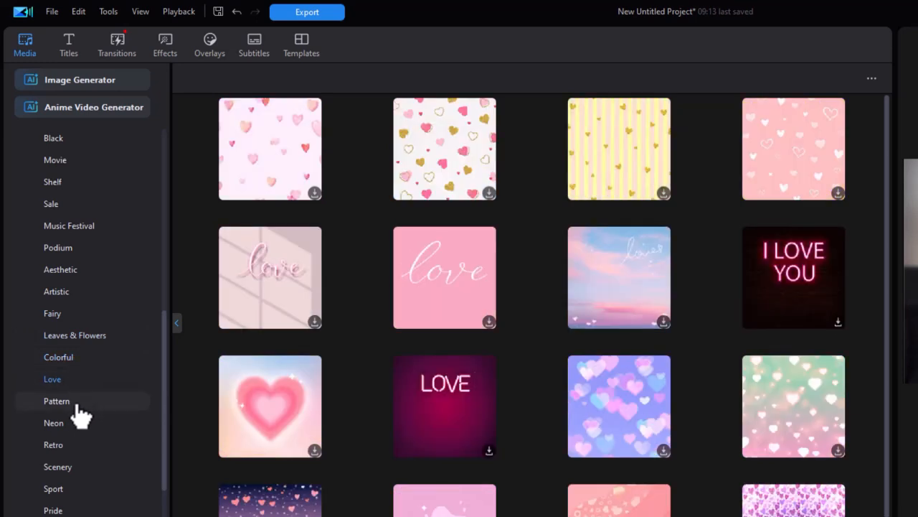
{"action": "left_click", "coordinate": [79, 405]}
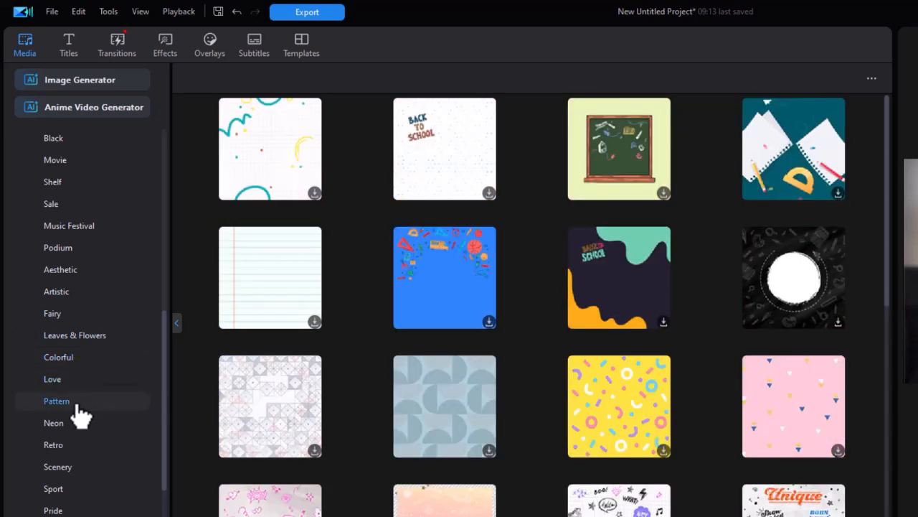
{"action": "left_click", "coordinate": [75, 430]}
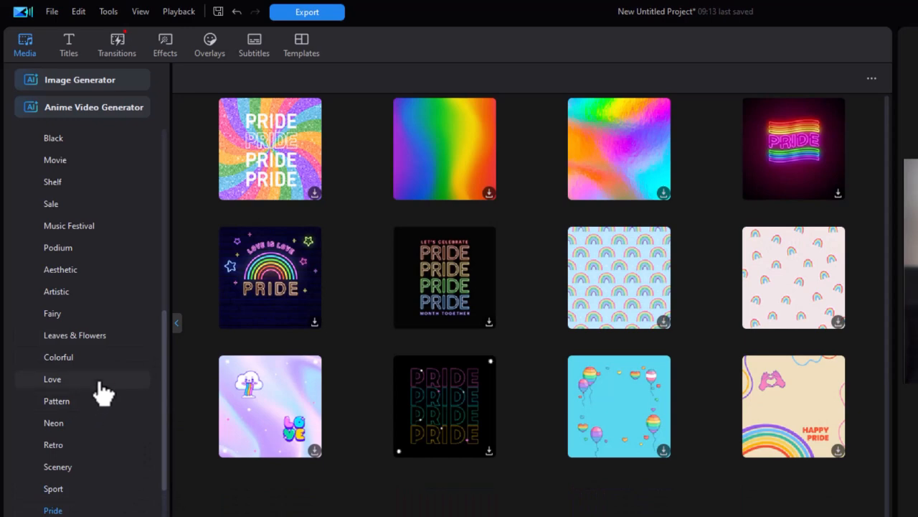
Browse the Podium background collection with the category list hidden and download the dark round podium lit by a bright vertical light band
{"action": "left_click", "coordinate": [95, 252]}
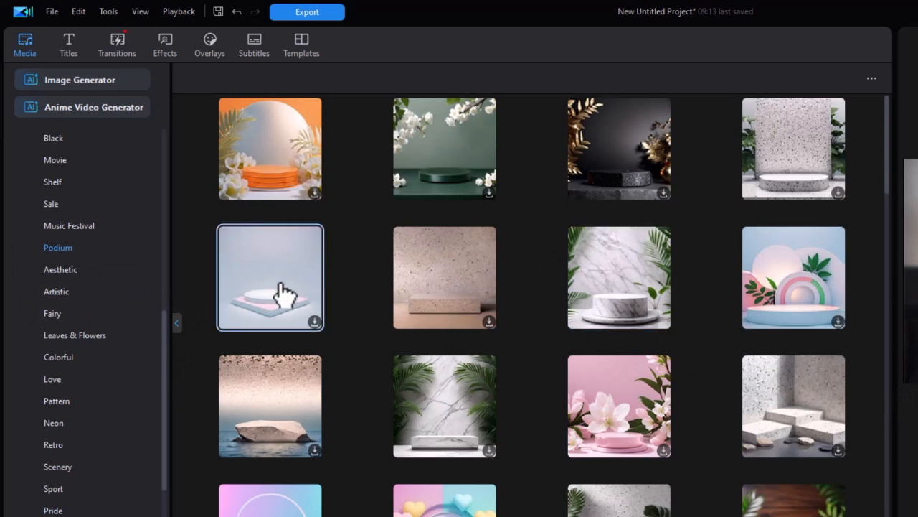
{"action": "left_click", "coordinate": [177, 323]}
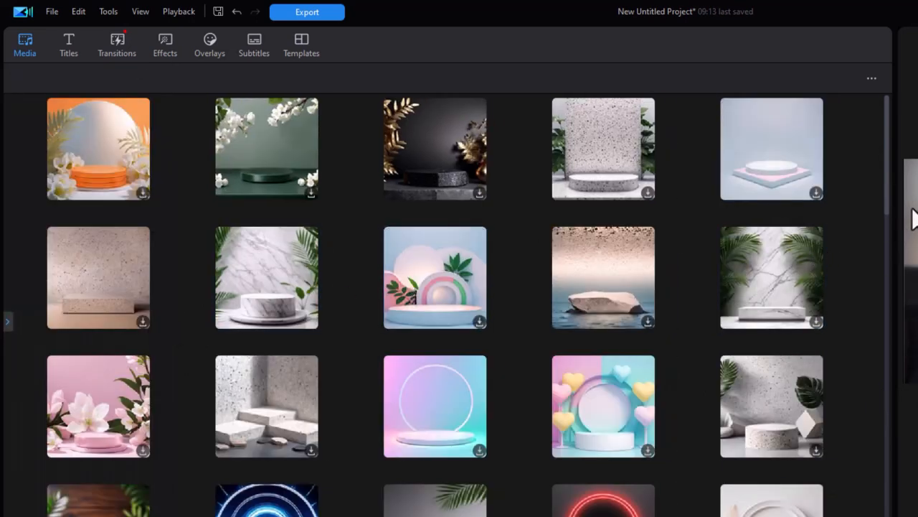
{"action": "left_click_drag", "start_coordinate": [885, 205], "coordinate": [873, 485]}
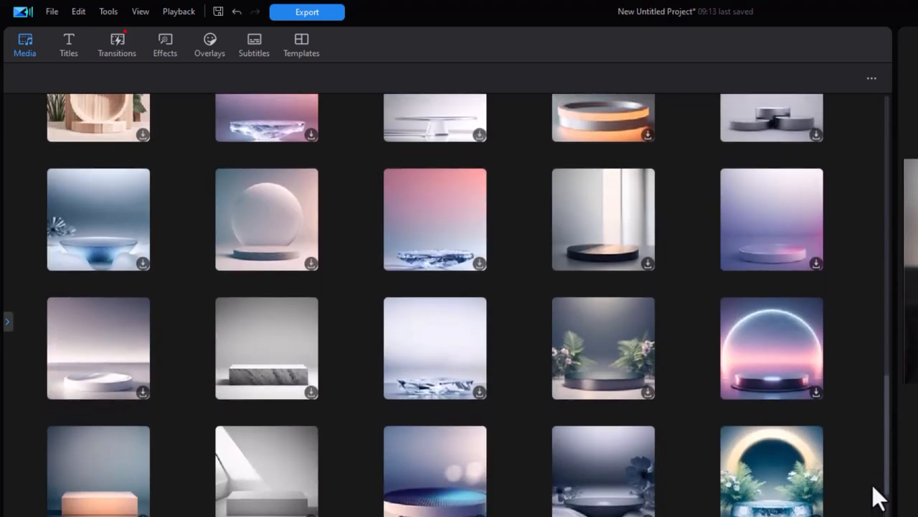
{"action": "left_click", "coordinate": [610, 264]}
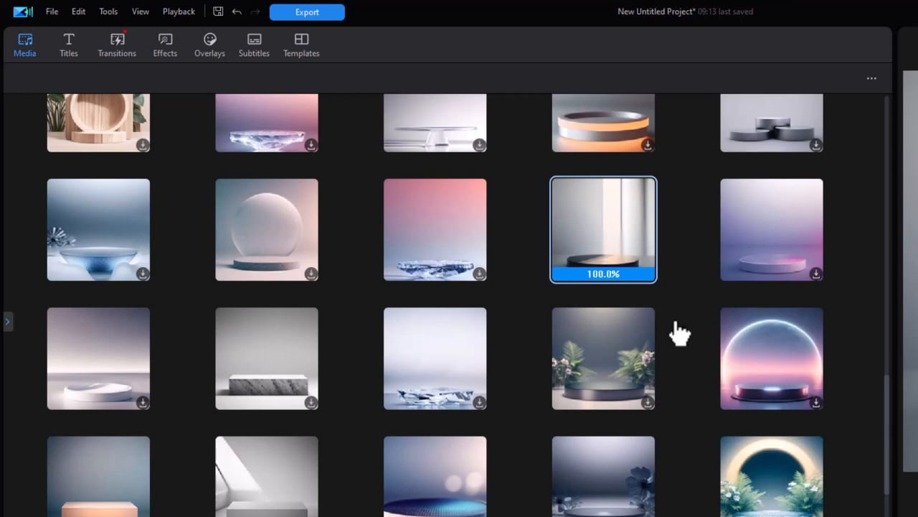
Enlarge the preview area, replace the Shelf 42 clip on track 1 with the downloaded podium image, and show the frame at 00;01;23;00
{"action": "left_click_drag", "start_coordinate": [896, 351], "coordinate": [401, 198]}
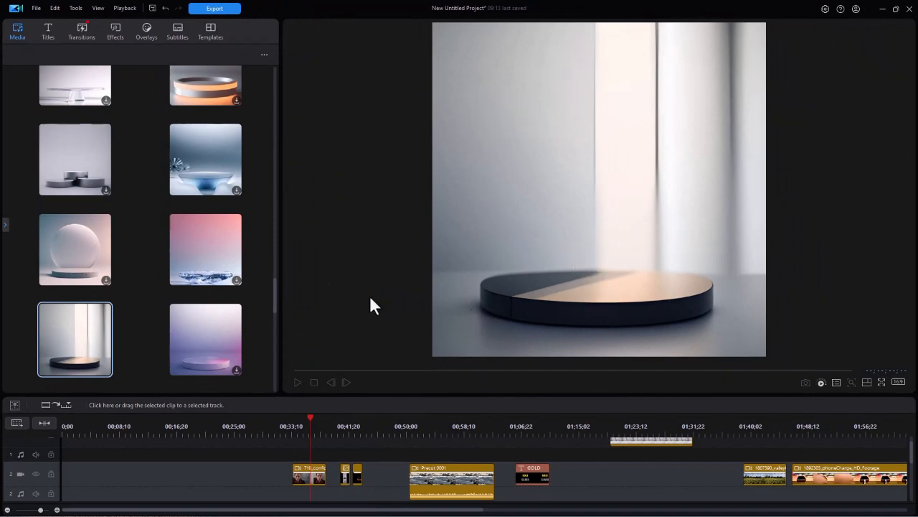
{"action": "left_click_drag", "start_coordinate": [76, 342], "coordinate": [617, 456]}
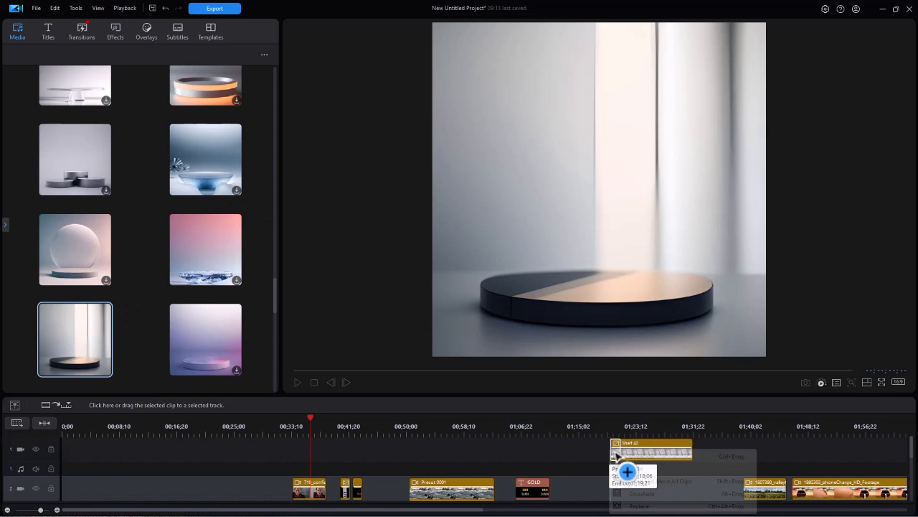
{"action": "left_click", "coordinate": [643, 504]}
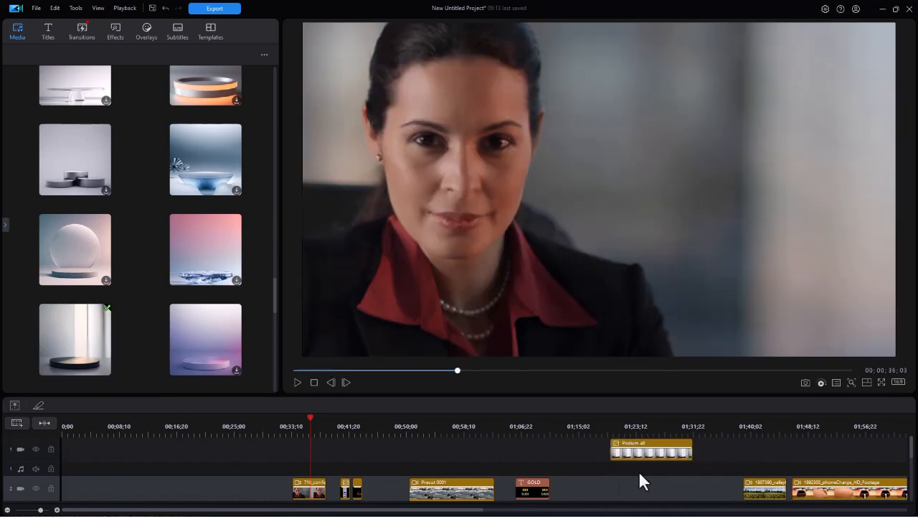
{"action": "left_click", "coordinate": [632, 428]}
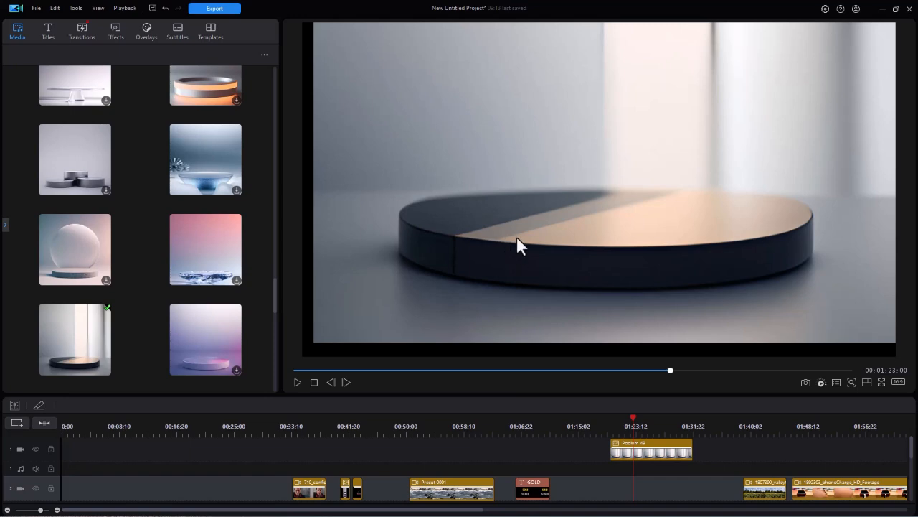
Reposition the podium background in the preview so it fills the frame's width and shows the whole podium in the lower part
{"action": "left_click", "coordinate": [525, 201]}
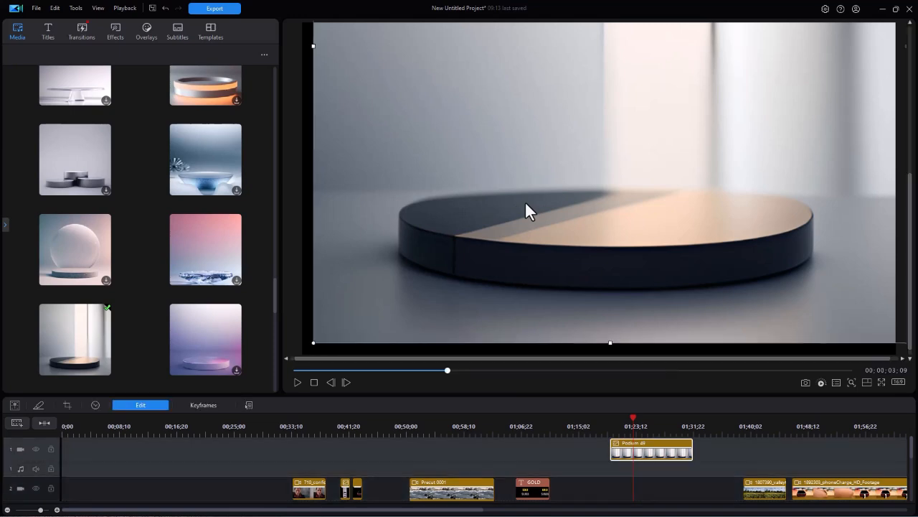
{"action": "left_click_drag", "start_coordinate": [550, 242], "coordinate": [529, 483]}
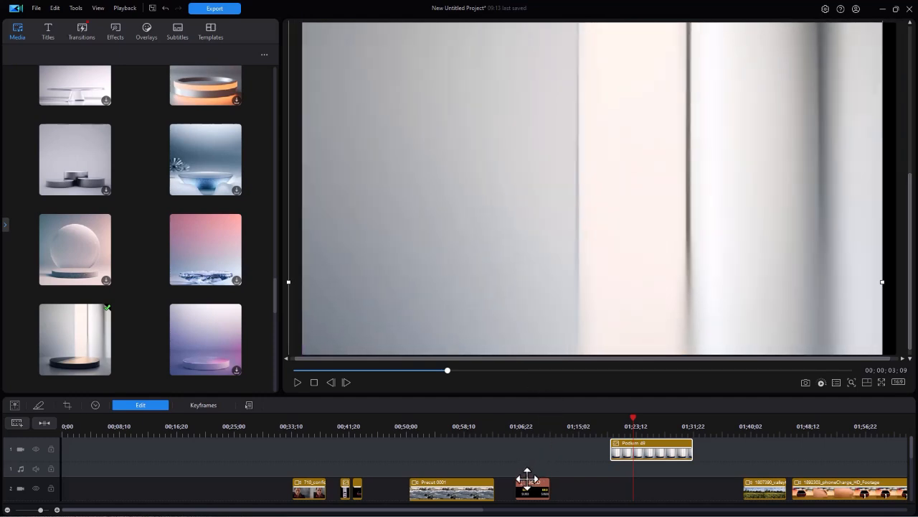
{"action": "left_click_drag", "start_coordinate": [526, 285], "coordinate": [544, 322]}
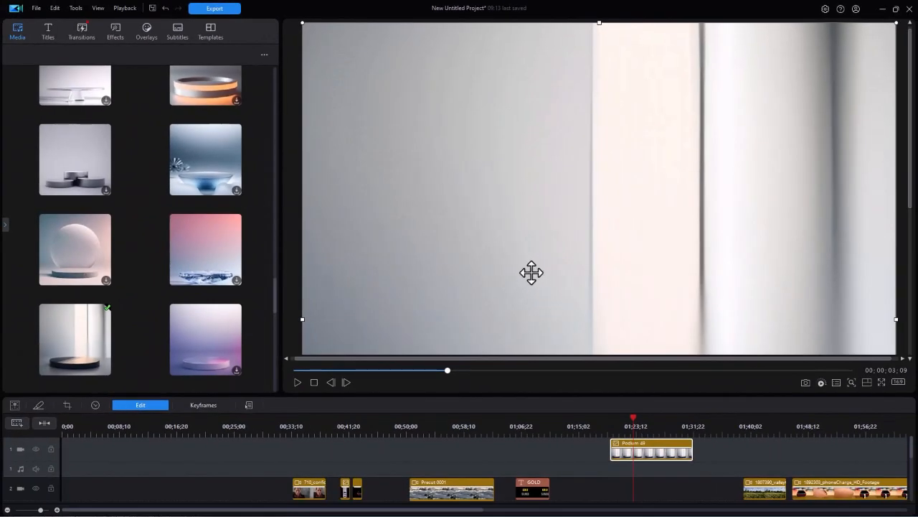
{"action": "mouse_move", "coordinate": [531, 272]}
{"action": "left_mouse_down"}
{"action": "mouse_move", "coordinate": [458, 264]}
{"action": "mouse_move", "coordinate": [531, 270]}
{"action": "mouse_move", "coordinate": [492, 280]}
{"action": "mouse_move", "coordinate": [548, 272]}
{"action": "mouse_move", "coordinate": [531, 272]}
{"action": "left_mouse_up"}
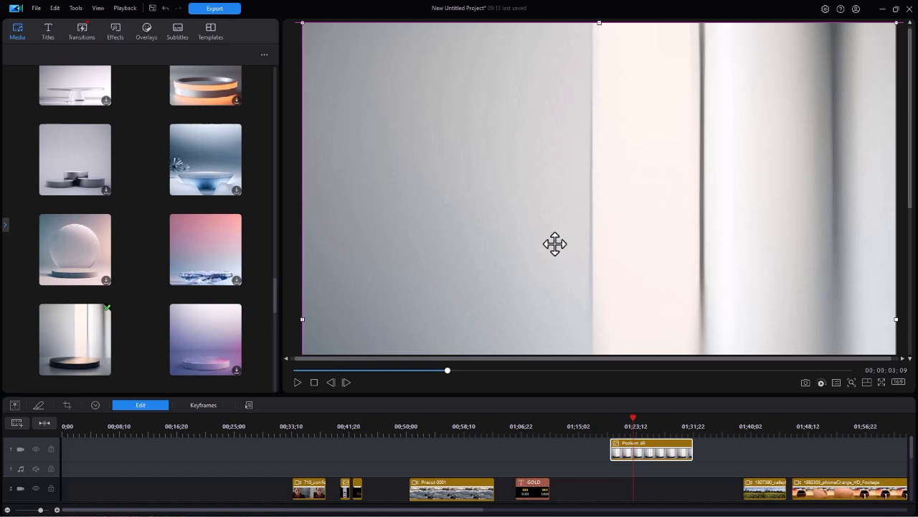
{"action": "left_click_drag", "start_coordinate": [543, 258], "coordinate": [543, 113]}
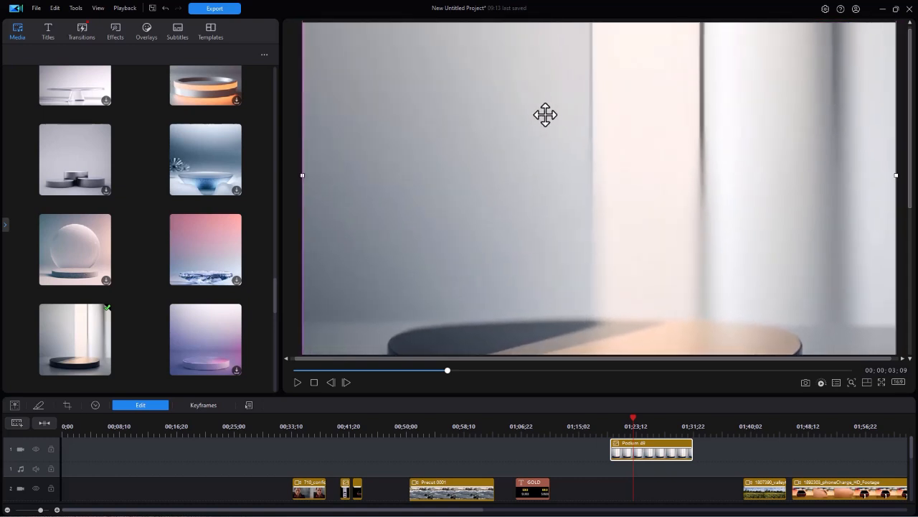
{"action": "left_click_drag", "start_coordinate": [538, 185], "coordinate": [531, 109]}
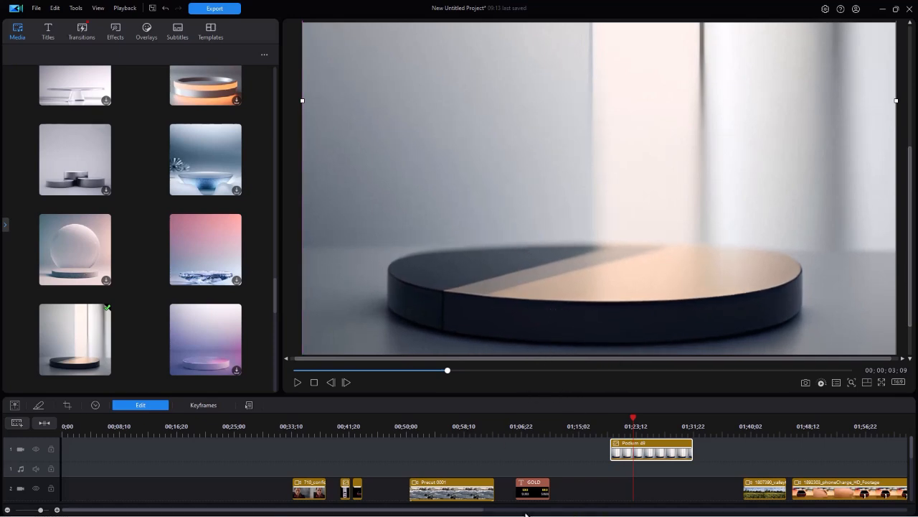
Try the GOLD title over the podium background, and park the title on track 3 before the background clip
{"action": "left_click_drag", "start_coordinate": [531, 500], "coordinate": [615, 503]}
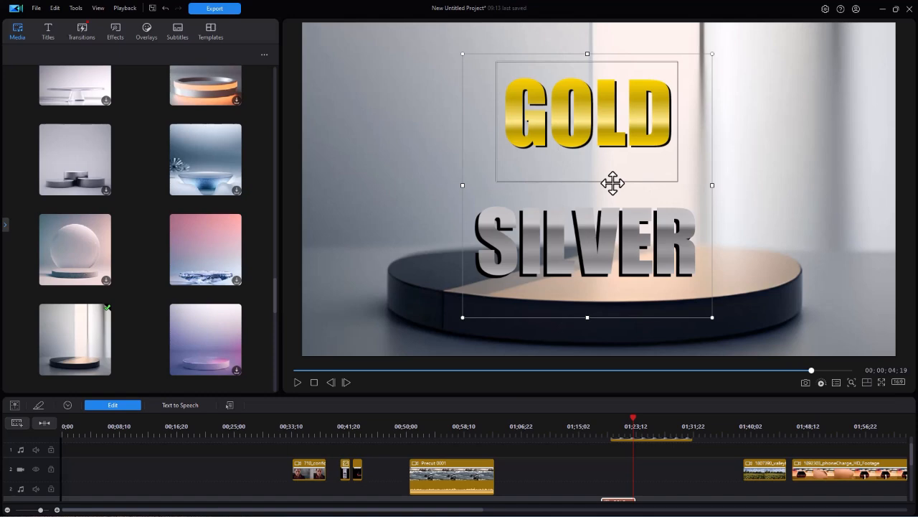
{"action": "left_click_drag", "start_coordinate": [621, 506], "coordinate": [545, 470]}
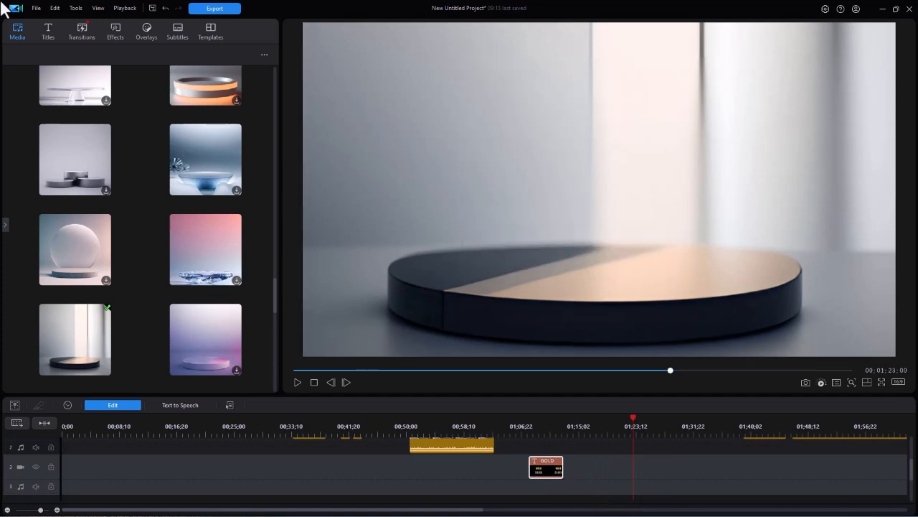
Return to the My Media library and show its clips as smaller thumbnails
{"action": "left_click", "coordinate": [22, 34]}
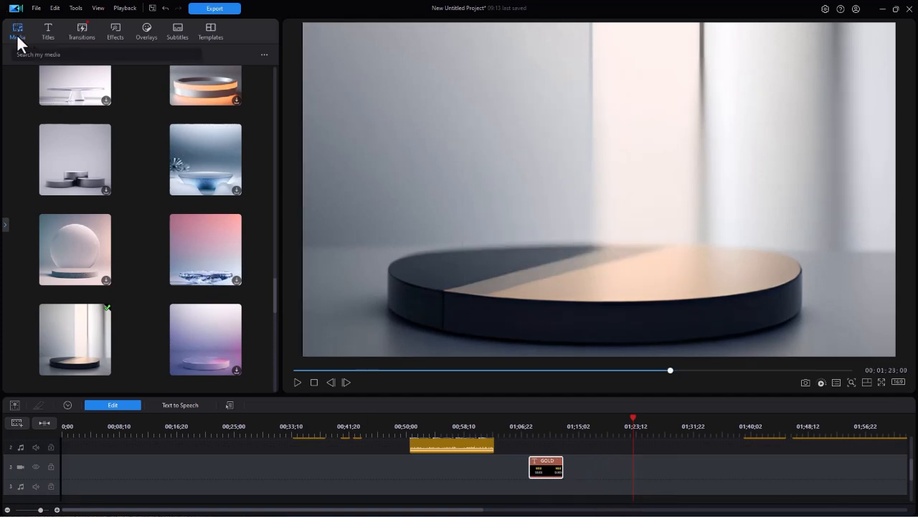
{"action": "left_click", "coordinate": [5, 226]}
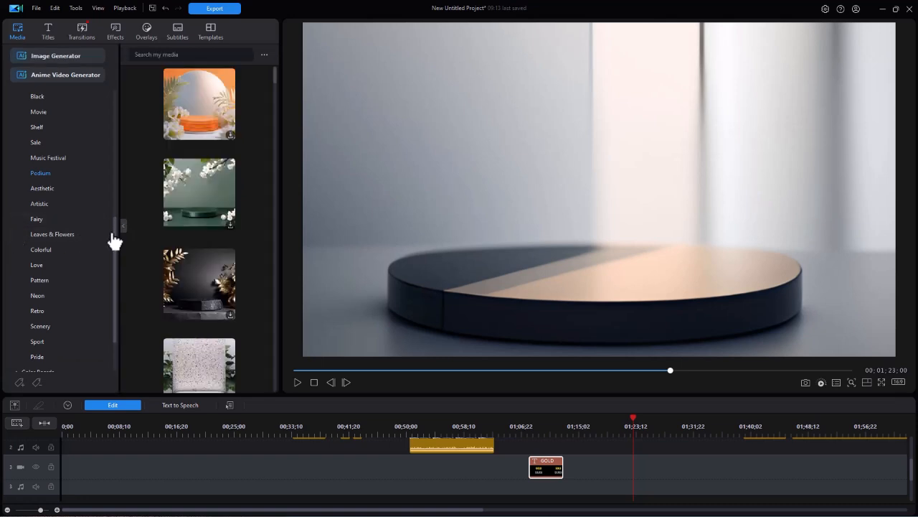
{"action": "left_click_drag", "start_coordinate": [118, 227], "coordinate": [91, 61]}
{"action": "left_click", "coordinate": [43, 96]}
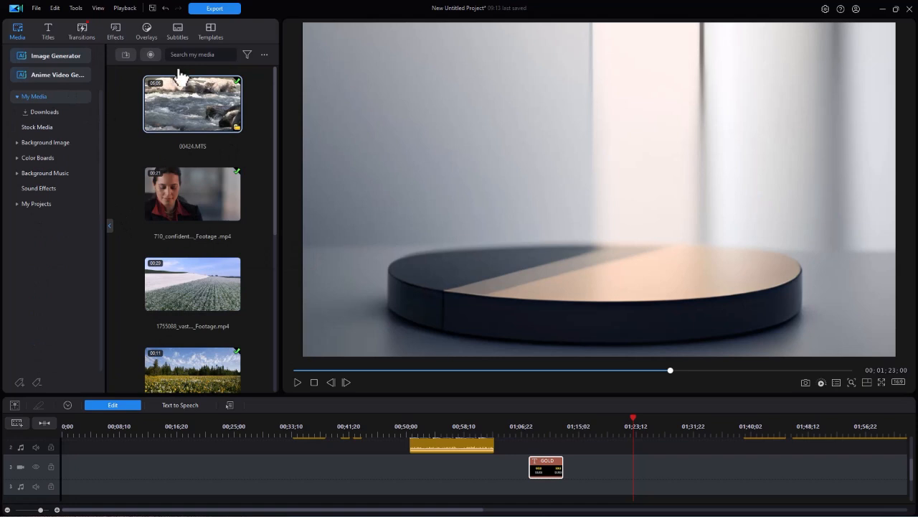
{"action": "left_click", "coordinate": [264, 56]}
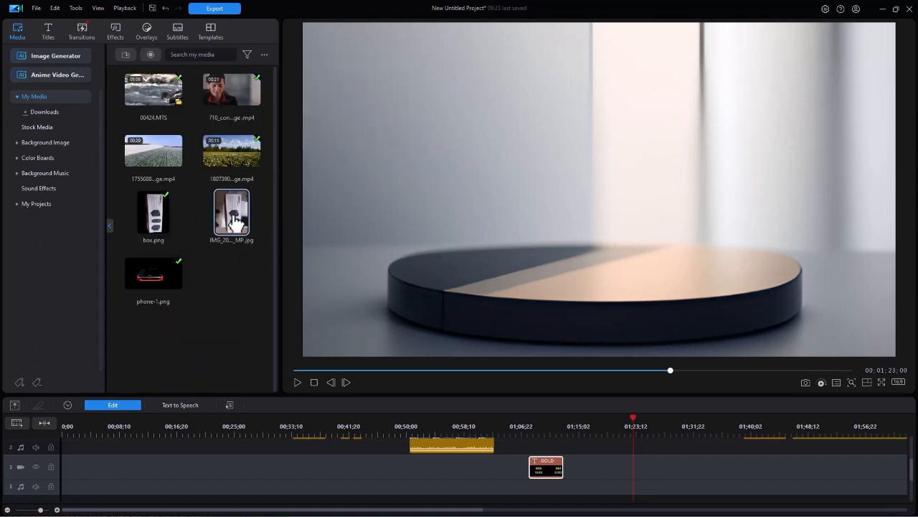
Try the unedited JPG photo of the camera box over the podium, rotated to landscape, and delete it from track 3
{"action": "left_click_drag", "start_coordinate": [230, 218], "coordinate": [637, 475]}
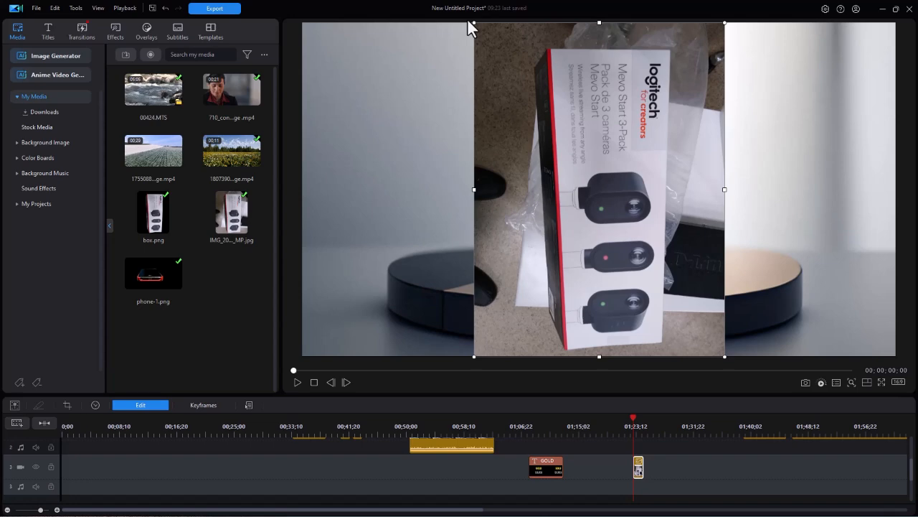
{"action": "left_click_drag", "start_coordinate": [467, 21], "coordinate": [473, 274]}
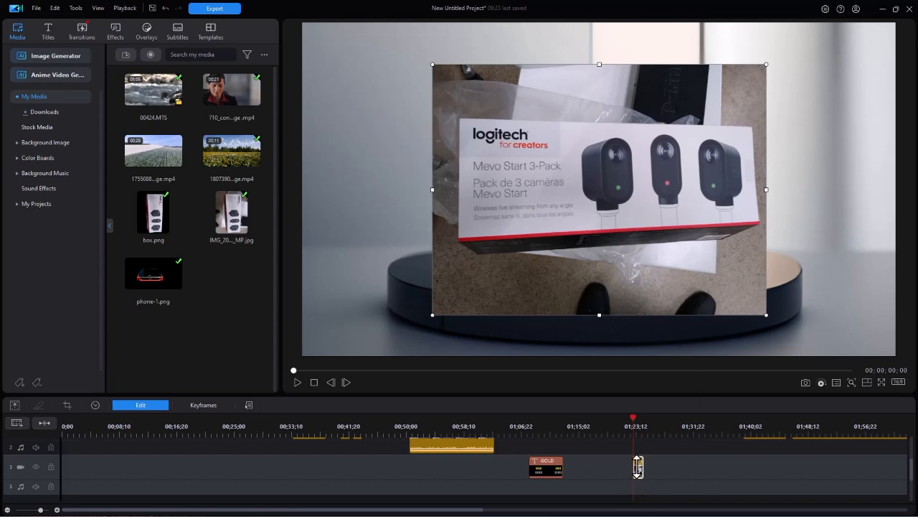
{"action": "key", "text": "Delete"}
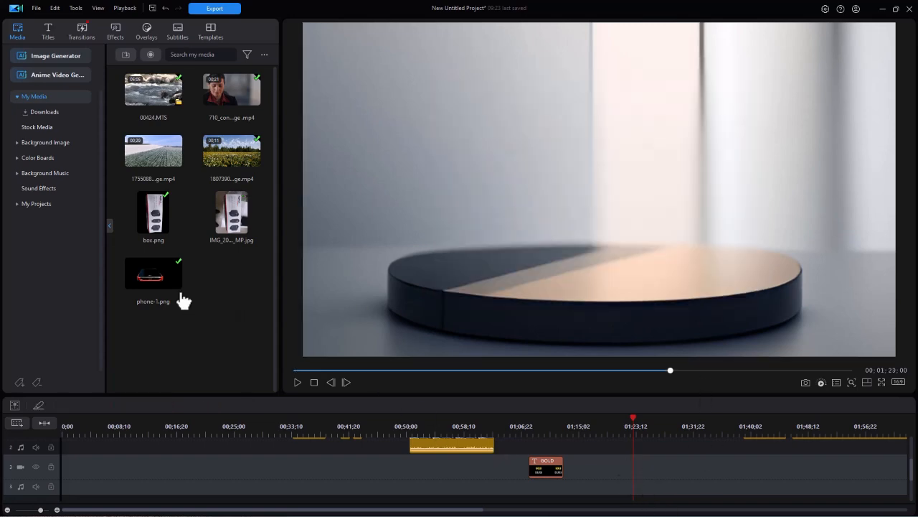
Add box.png to track 3 at 00;01;23;00, rotate it so the box lies horizontally, and place it on the podium
{"action": "left_click_drag", "start_coordinate": [166, 234], "coordinate": [638, 475]}
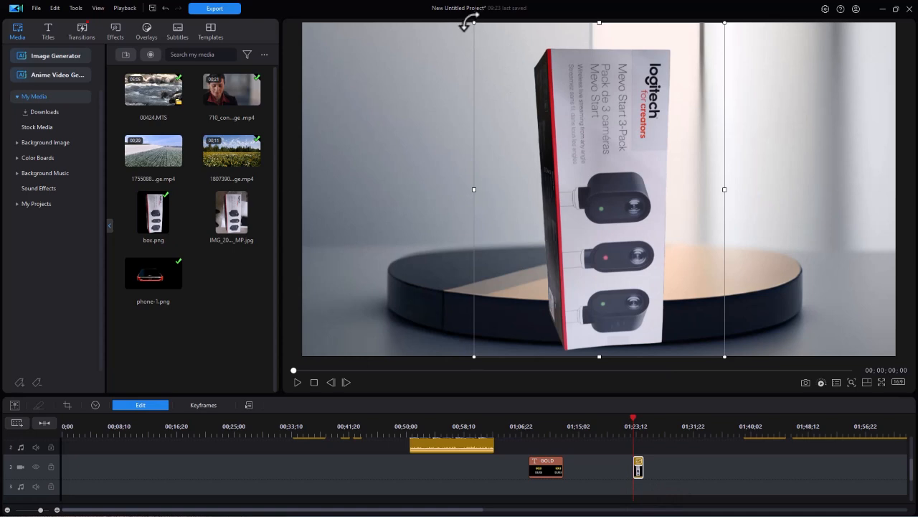
{"action": "left_click_drag", "start_coordinate": [467, 32], "coordinate": [455, 315]}
{"action": "left_click_drag", "start_coordinate": [595, 163], "coordinate": [587, 192]}
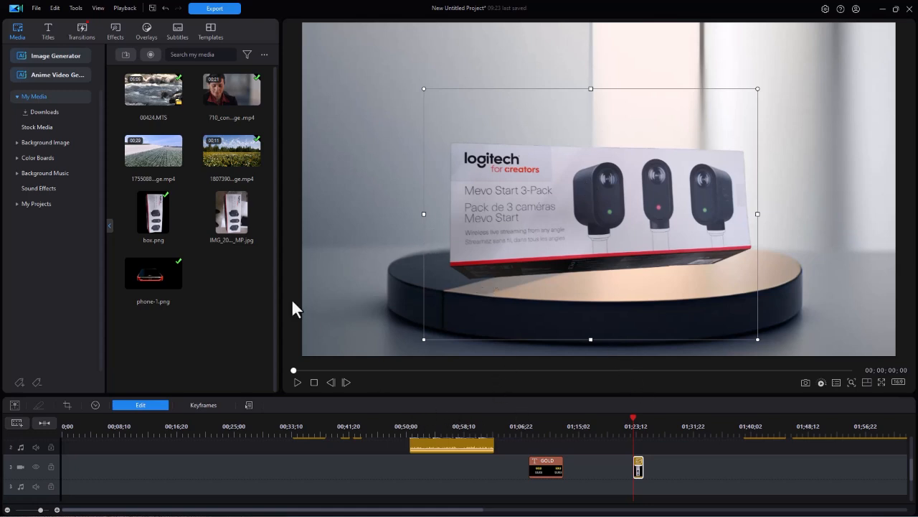
{"action": "left_click", "coordinate": [153, 213]}
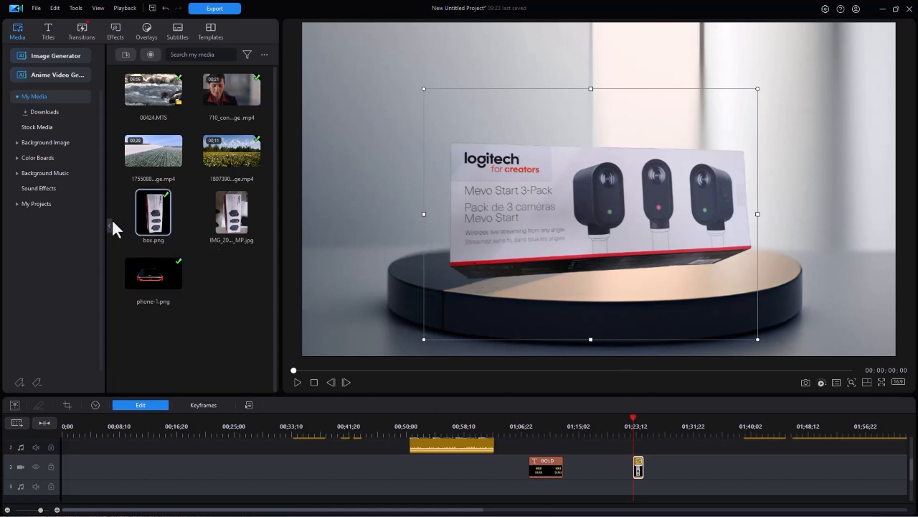
Look through the Fabric background image collection
{"action": "left_click", "coordinate": [64, 144]}
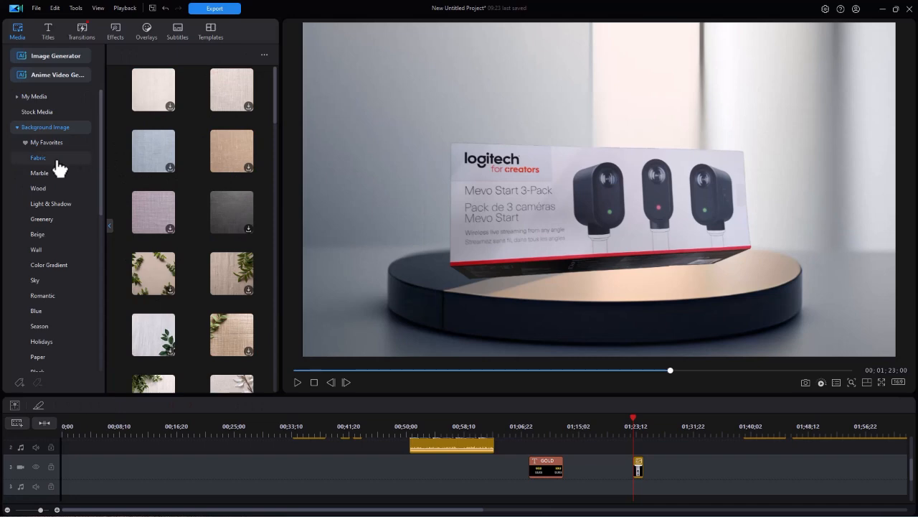
{"action": "left_click_drag", "start_coordinate": [273, 102], "coordinate": [266, 280]}
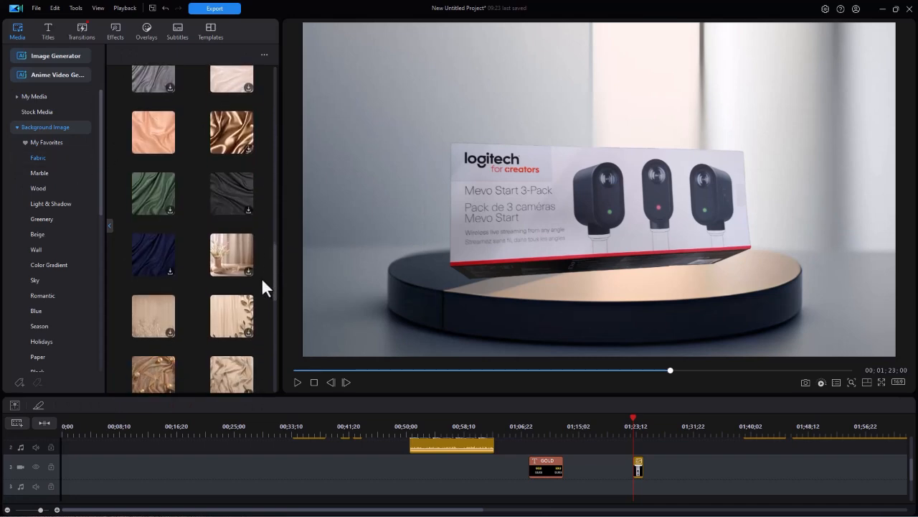
Place the black draped fabric image from the Fabric collection on track 1 behind the camera box and shift it up in the frame
{"action": "scroll", "coordinate": [177, 232], "scroll_direction": "up", "scroll_amount": 1}
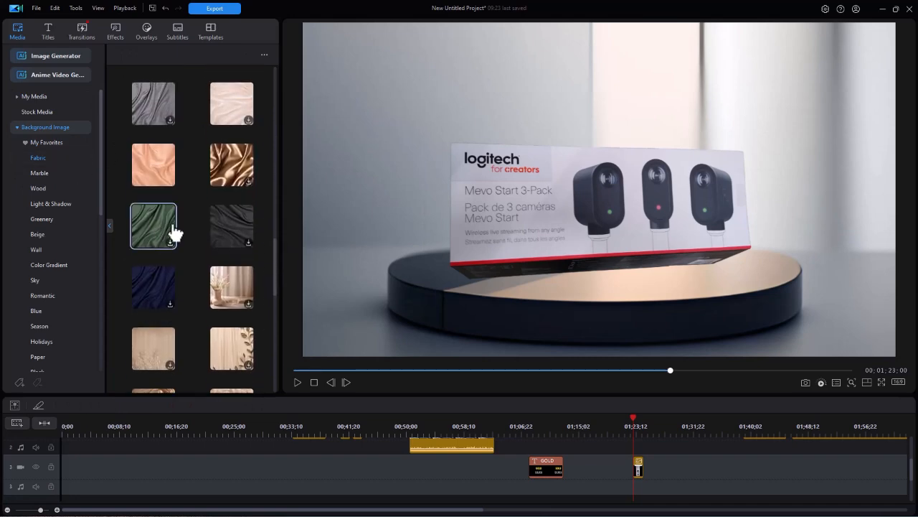
{"action": "left_click", "coordinate": [232, 231]}
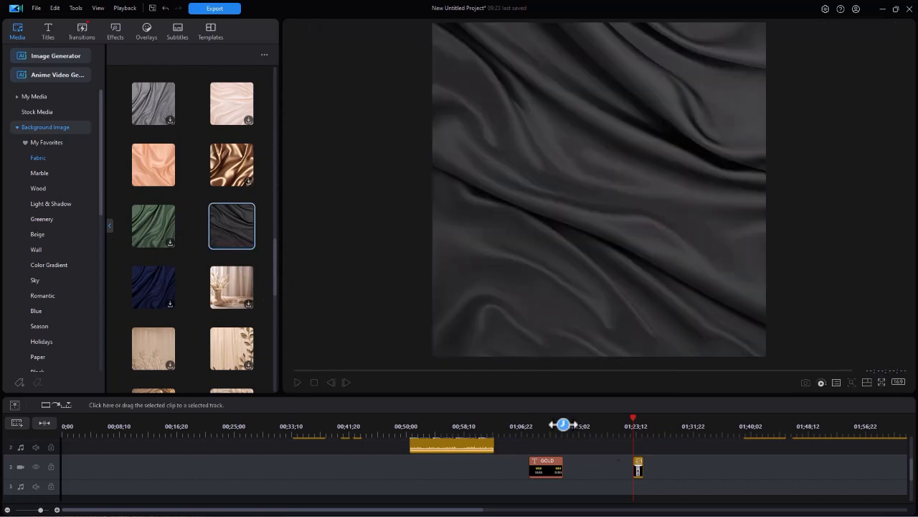
{"action": "left_click_drag", "start_coordinate": [913, 477], "coordinate": [910, 450]}
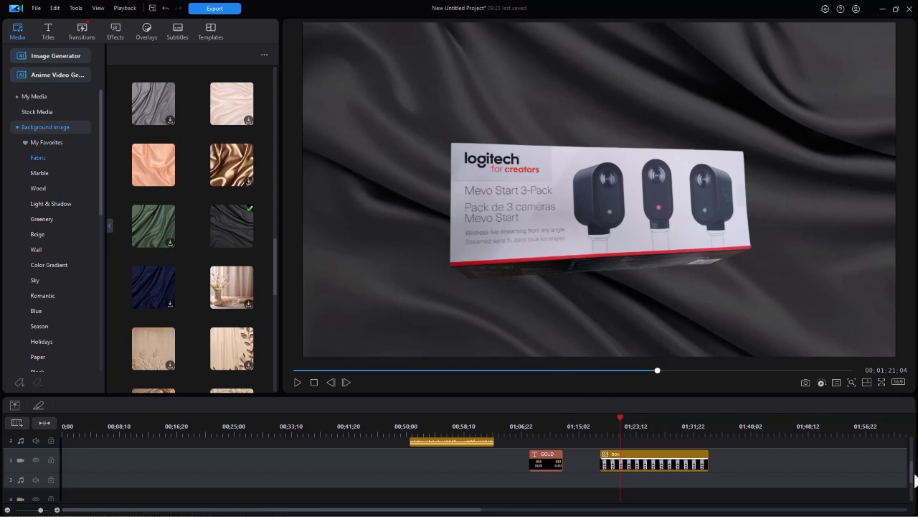
{"action": "left_click_drag", "start_coordinate": [911, 482], "coordinate": [915, 452]}
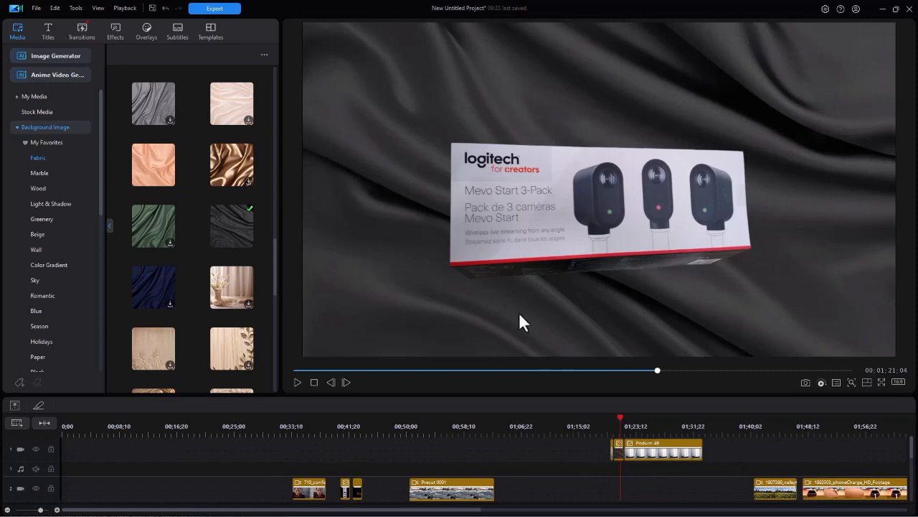
{"action": "scroll", "coordinate": [594, 431], "scroll_direction": "down", "scroll_amount": 2}
{"action": "left_click", "coordinate": [625, 452]}
{"action": "left_click_drag", "start_coordinate": [370, 269], "coordinate": [371, 228]}
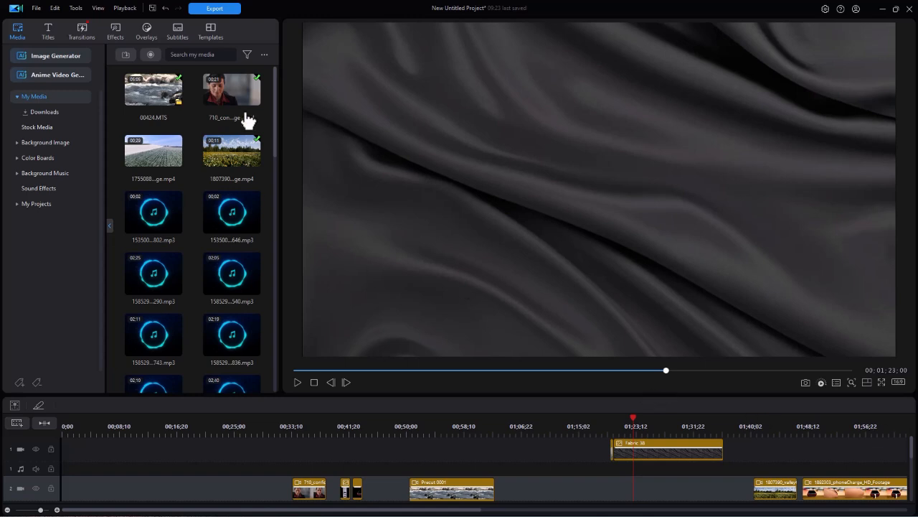
Add the businesswoman video clip to track 2 beneath the Fabric 38 clip, using Trim to Fit for the gap
{"action": "left_click_drag", "start_coordinate": [236, 96], "coordinate": [625, 488]}
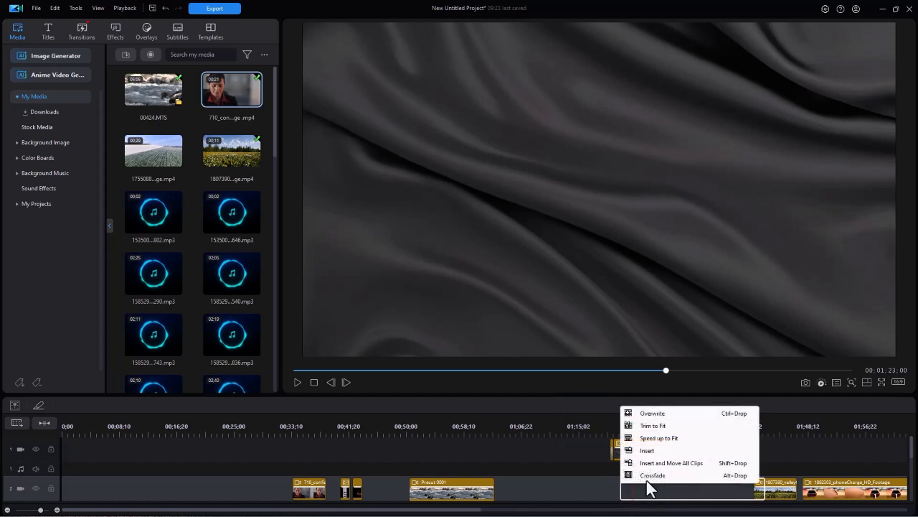
{"action": "left_click", "coordinate": [659, 424]}
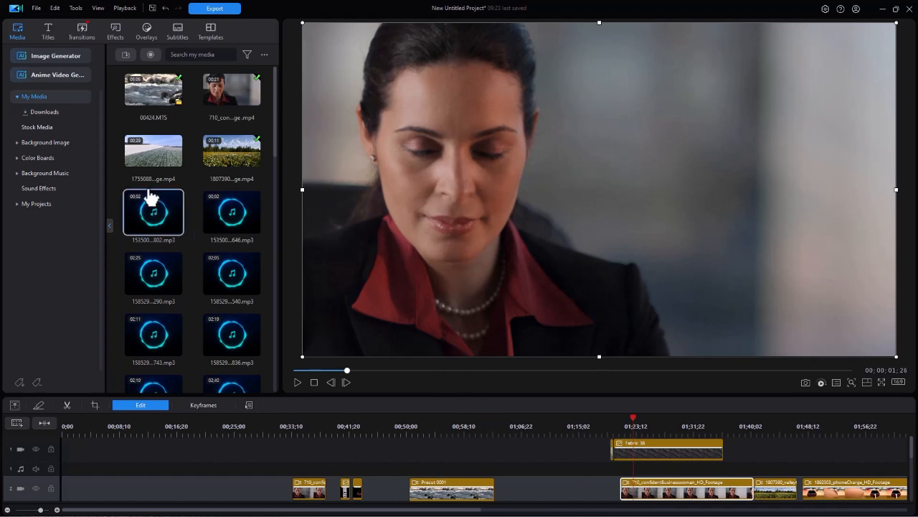
Try the AI Background Remover with the Transparent option on the businesswoman clip, playing it over the fabric, and turn it off
{"action": "left_click", "coordinate": [148, 407]}
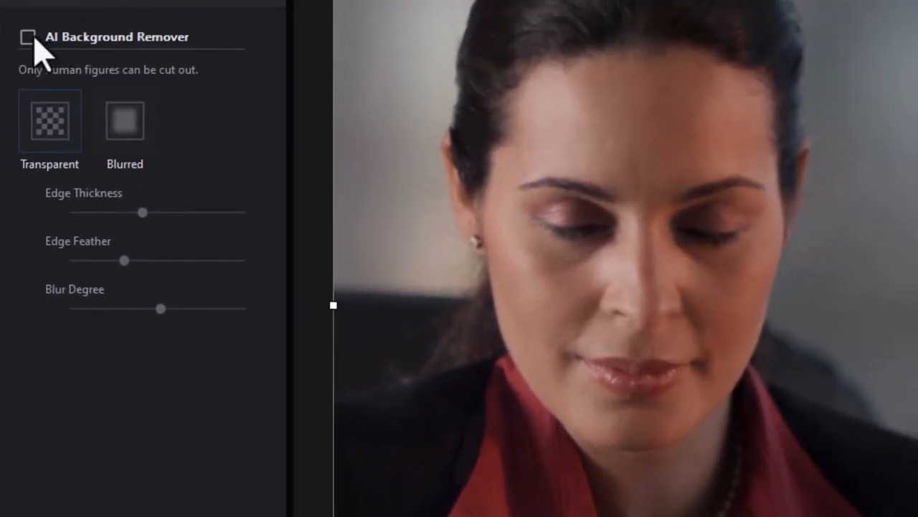
{"action": "left_click", "coordinate": [56, 123]}
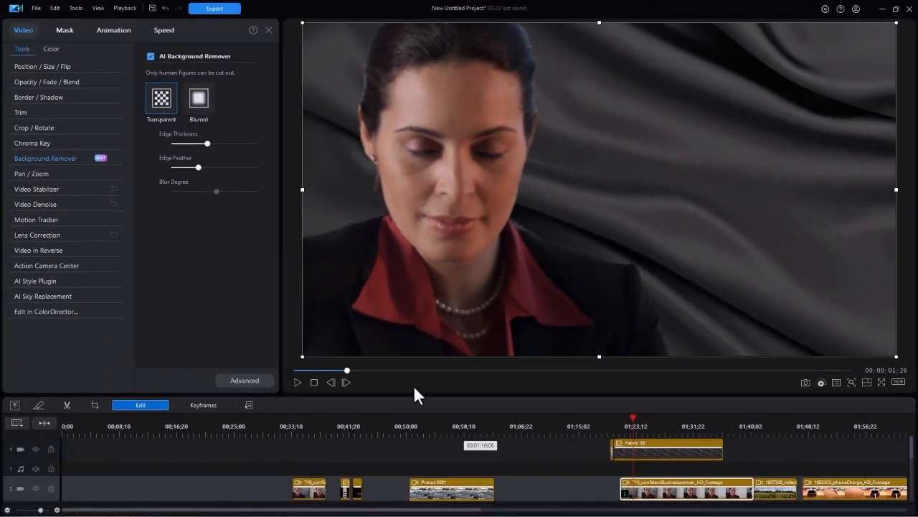
{"action": "left_click", "coordinate": [295, 380]}
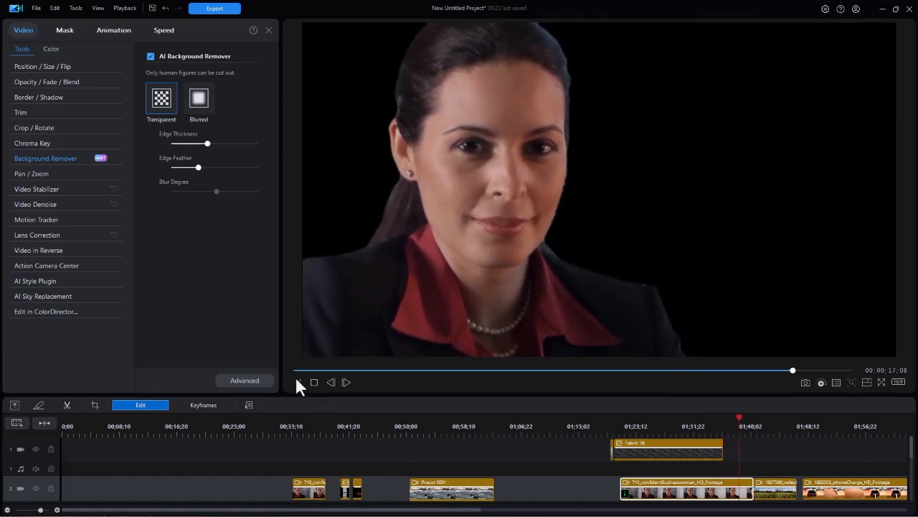
{"action": "left_click", "coordinate": [298, 382]}
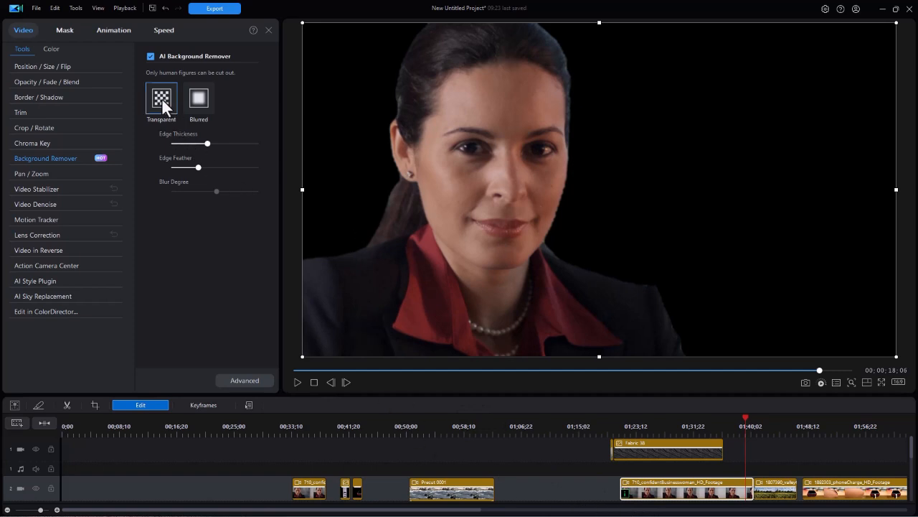
{"action": "left_click", "coordinate": [150, 57]}
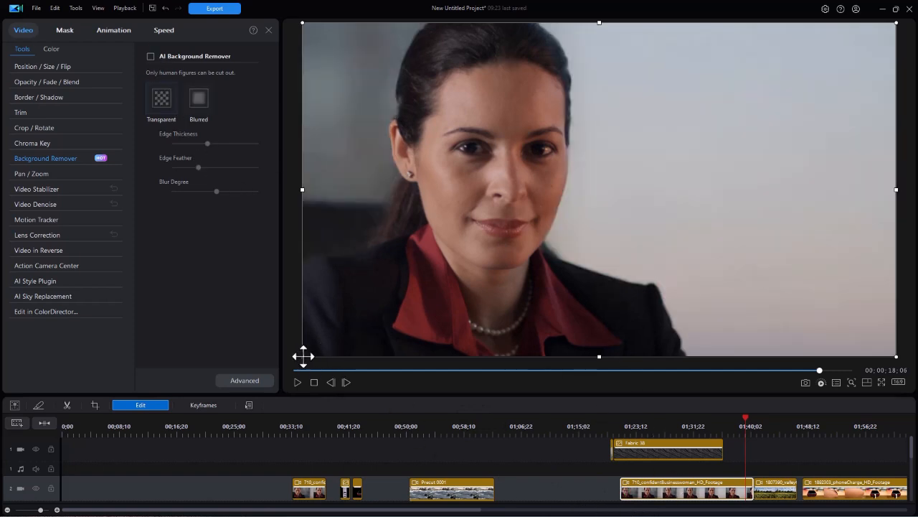
Shrink the businesswoman clip so the black fabric frames it on all sides, and play it from near its start
{"action": "left_click_drag", "start_coordinate": [302, 355], "coordinate": [488, 251]}
{"action": "left_click_drag", "start_coordinate": [640, 146], "coordinate": [525, 179]}
{"action": "left_click", "coordinate": [624, 423]}
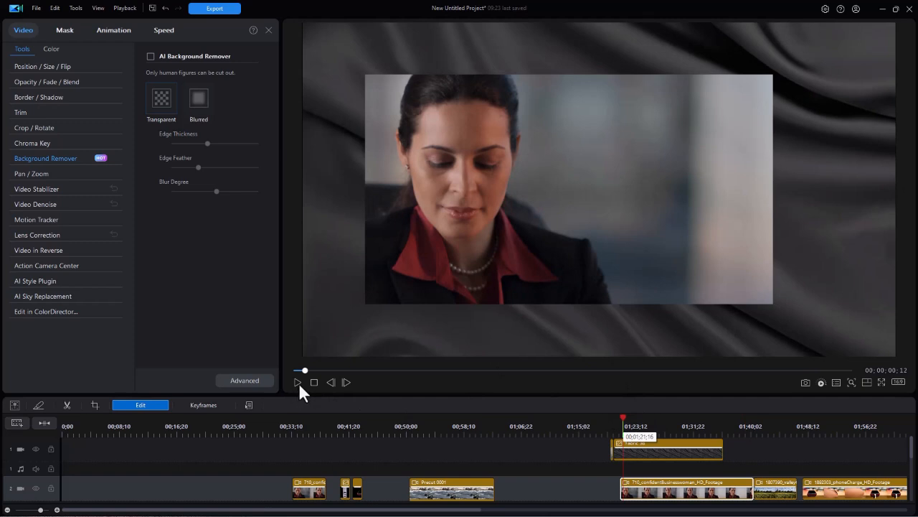
{"action": "left_click", "coordinate": [293, 379]}
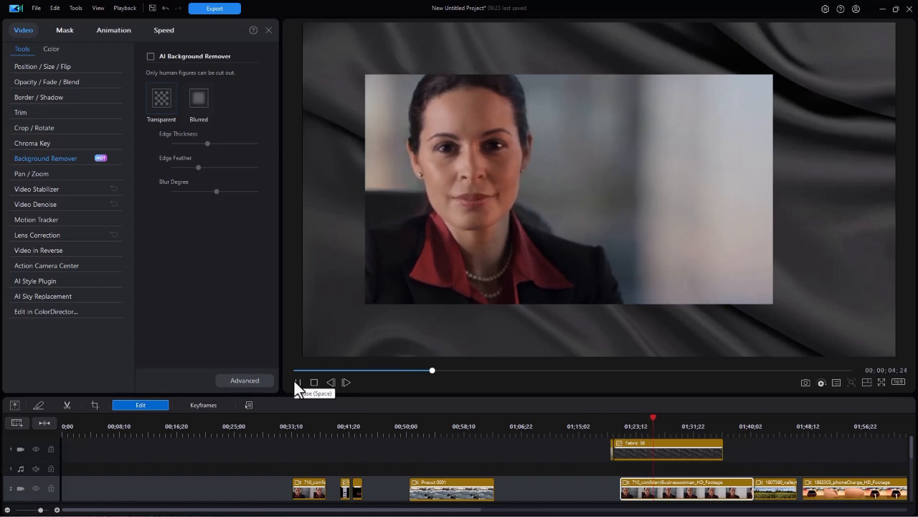
{"action": "left_click", "coordinate": [294, 381]}
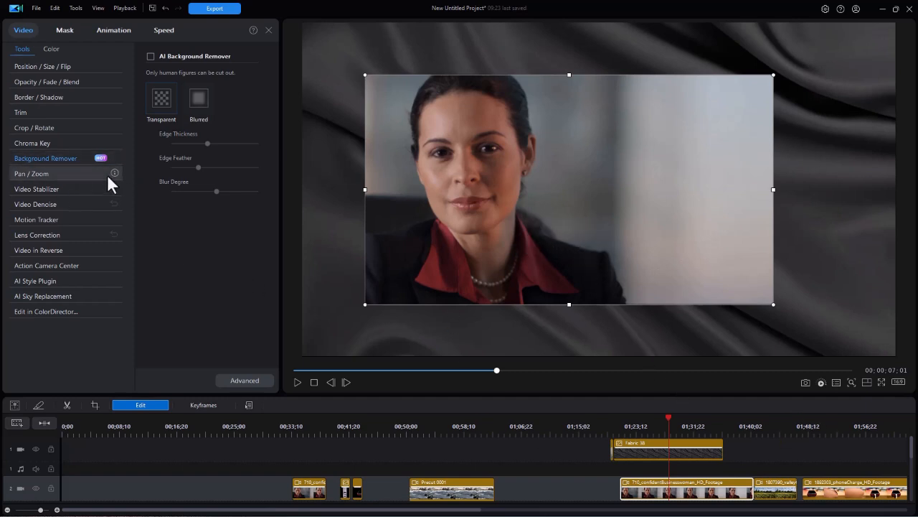
Replace the black fabric clip on track 1 with Fabric 07, the beige cloth bordered by green leaves
{"action": "left_click", "coordinate": [269, 30]}
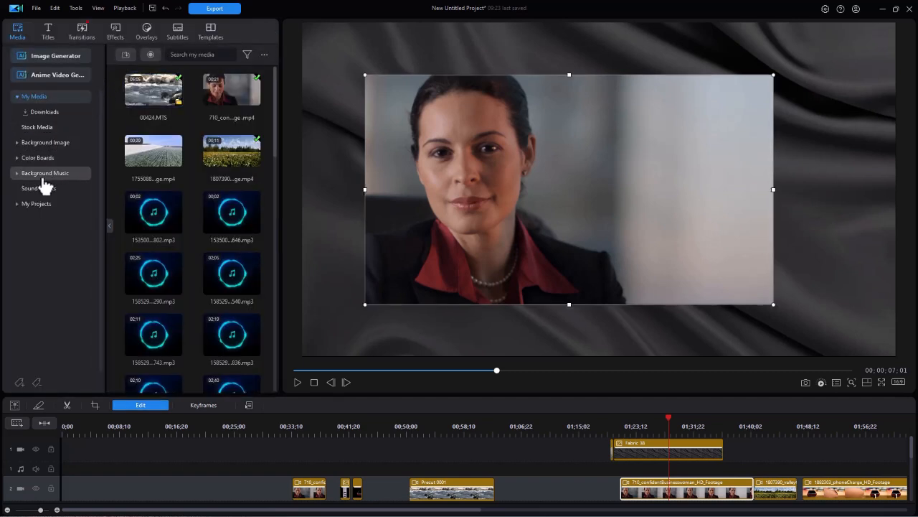
{"action": "left_click", "coordinate": [39, 142]}
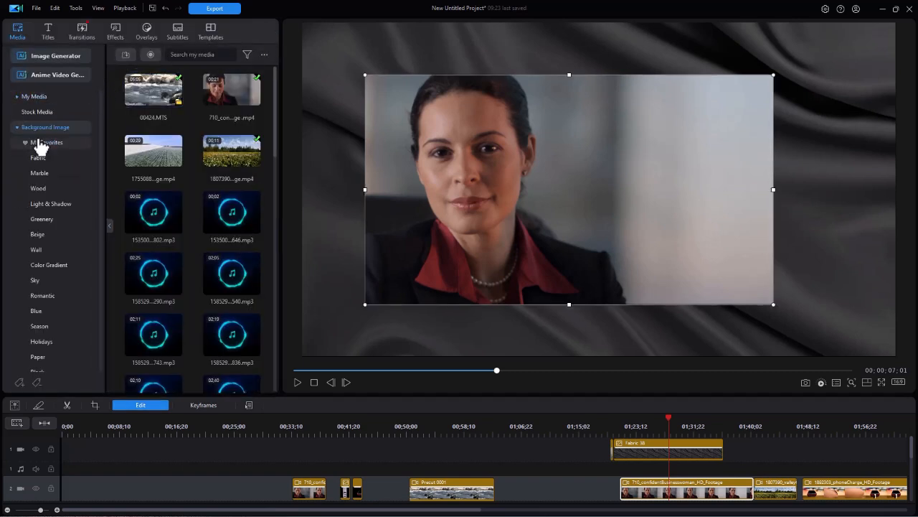
{"action": "left_click", "coordinate": [156, 286]}
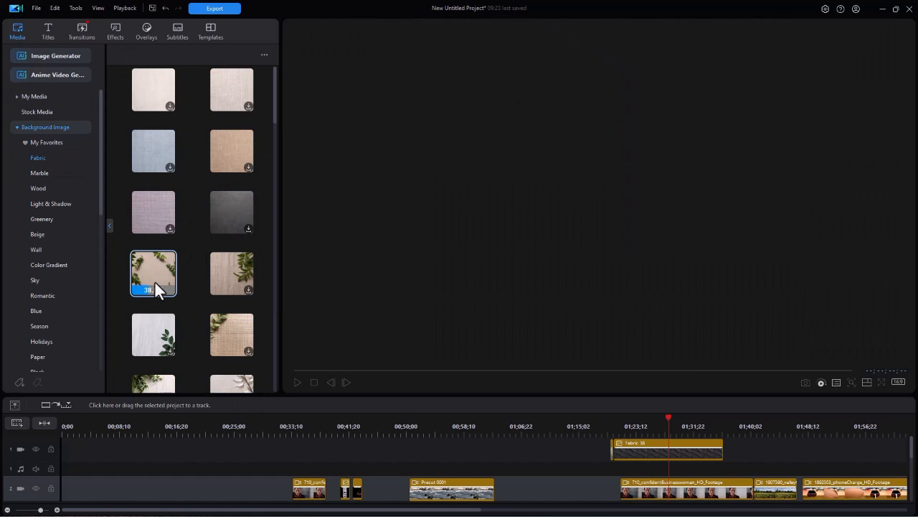
{"action": "left_click_drag", "start_coordinate": [151, 274], "coordinate": [620, 452]}
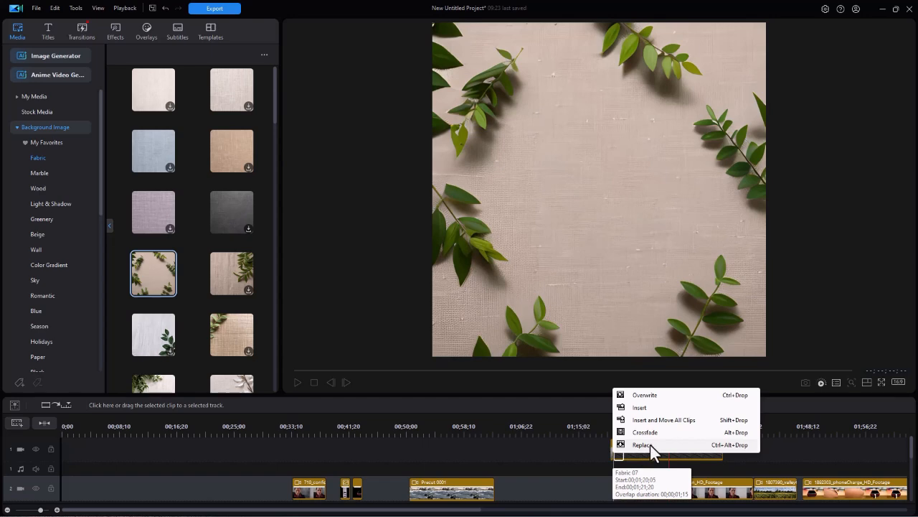
{"action": "left_click", "coordinate": [650, 444]}
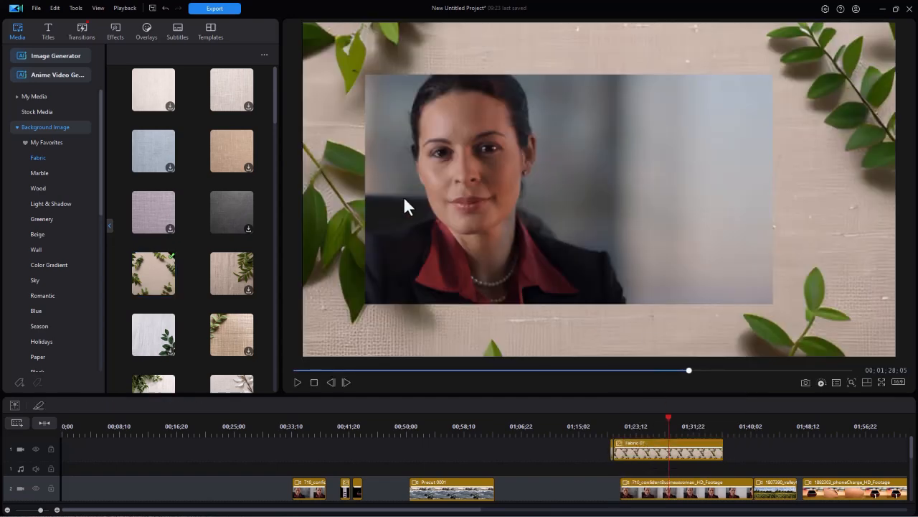
Shrink the businesswoman clip into the right part of the frame and shift the leafy fabric background down behind it
{"action": "left_click", "coordinate": [678, 499]}
{"action": "left_click", "coordinate": [520, 254]}
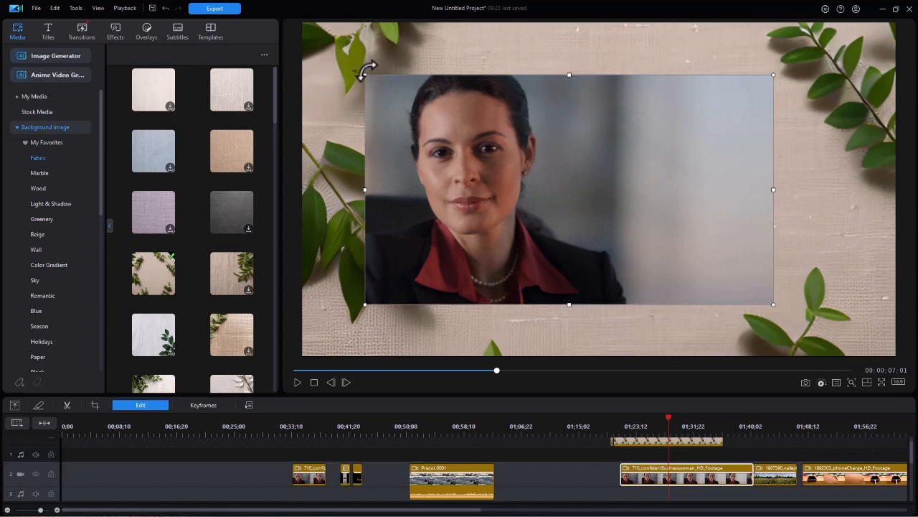
{"action": "left_click_drag", "start_coordinate": [366, 74], "coordinate": [524, 146]}
{"action": "left_click_drag", "start_coordinate": [689, 227], "coordinate": [747, 229]}
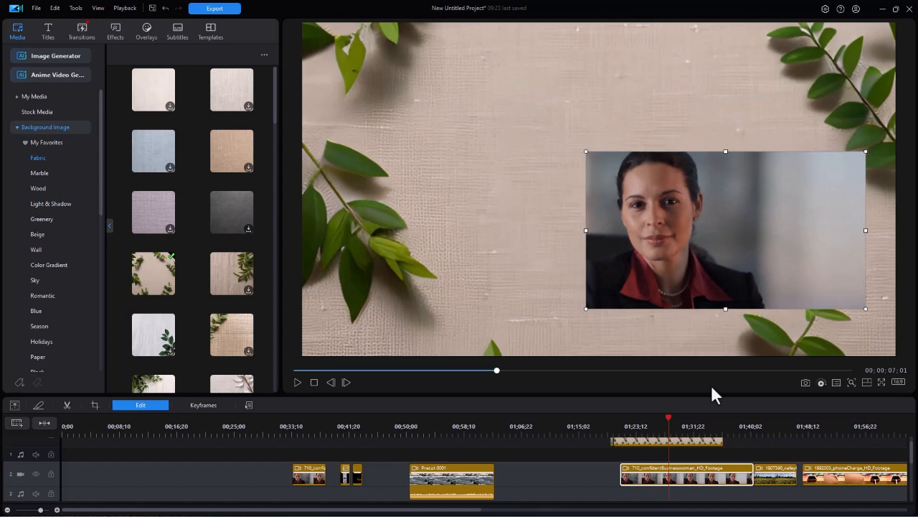
{"action": "left_click", "coordinate": [649, 440]}
{"action": "left_click_drag", "start_coordinate": [405, 148], "coordinate": [402, 188]}
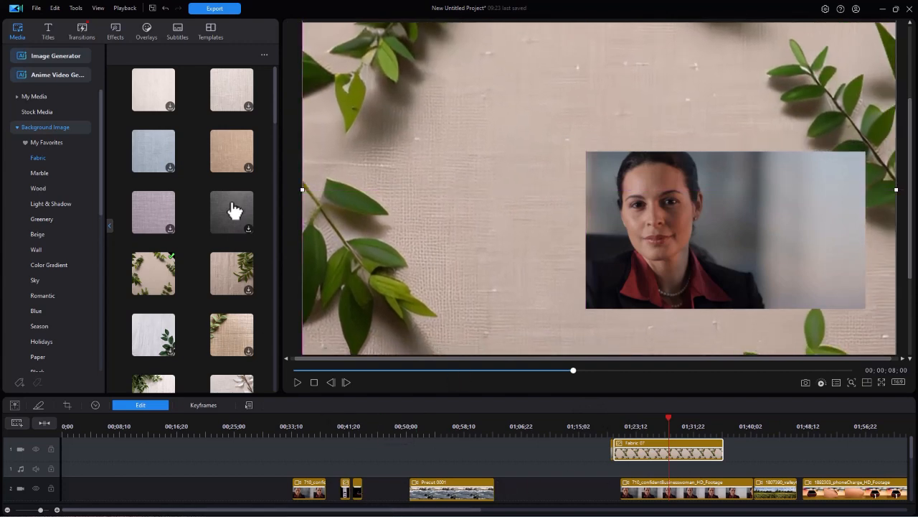
Add the custom title 3fly to track 3 below the businesswoman clip, shortly after the clip begins
{"action": "left_click", "coordinate": [48, 25]}
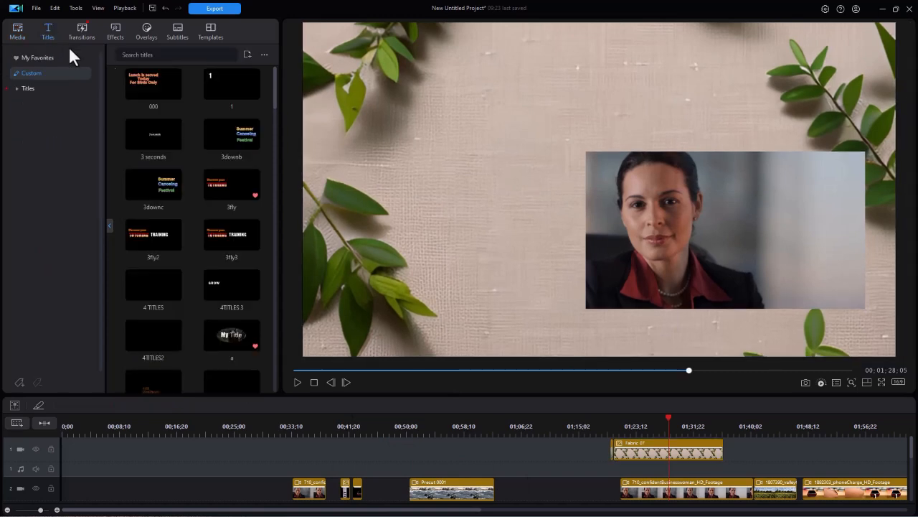
{"action": "left_click_drag", "start_coordinate": [227, 188], "coordinate": [645, 501]}
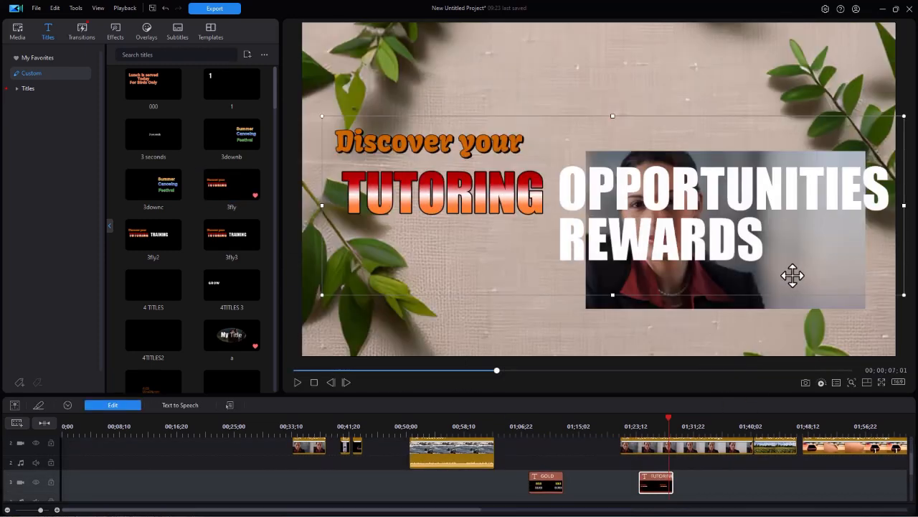
Move the businesswoman clip above the title's white text and shrink it further, and play the composition from 00;01;23;00
{"action": "left_click", "coordinate": [651, 450]}
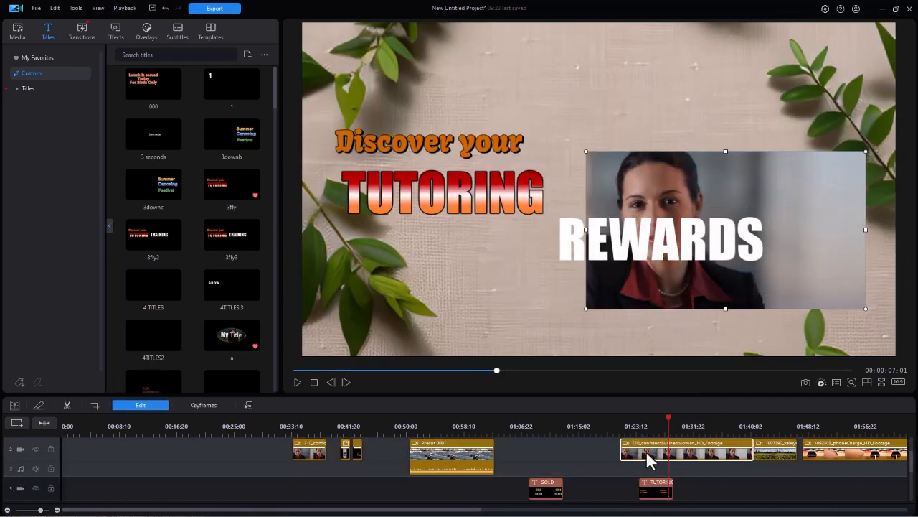
{"action": "left_click_drag", "start_coordinate": [648, 164], "coordinate": [622, 53]}
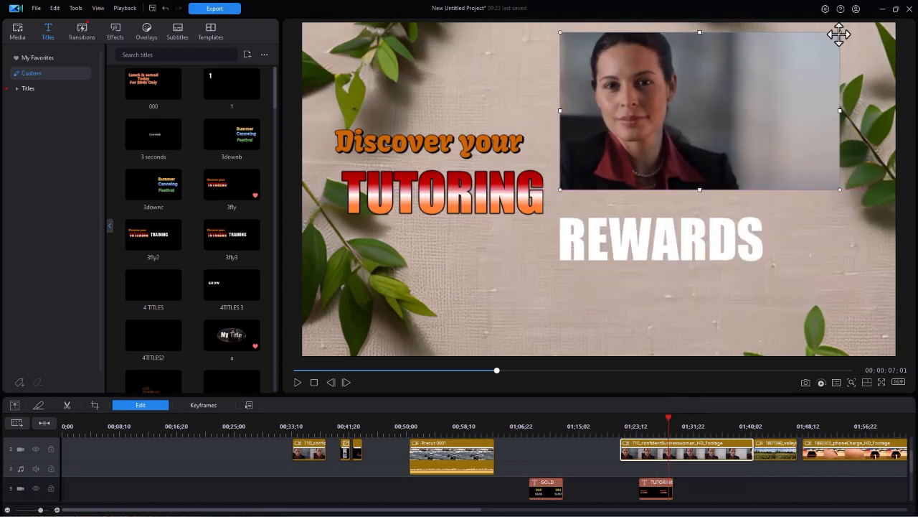
{"action": "left_click_drag", "start_coordinate": [839, 34], "coordinate": [764, 77]}
{"action": "left_click", "coordinate": [319, 370]}
{"action": "left_click", "coordinate": [297, 381]}
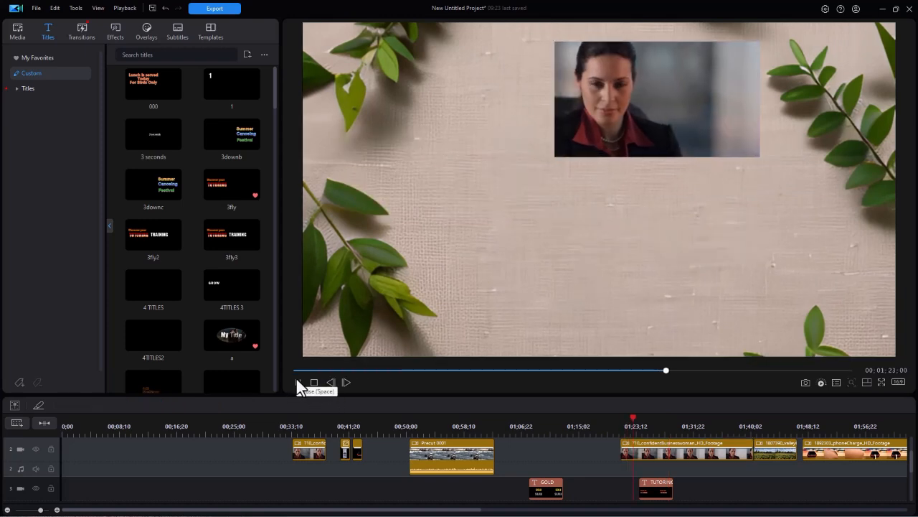